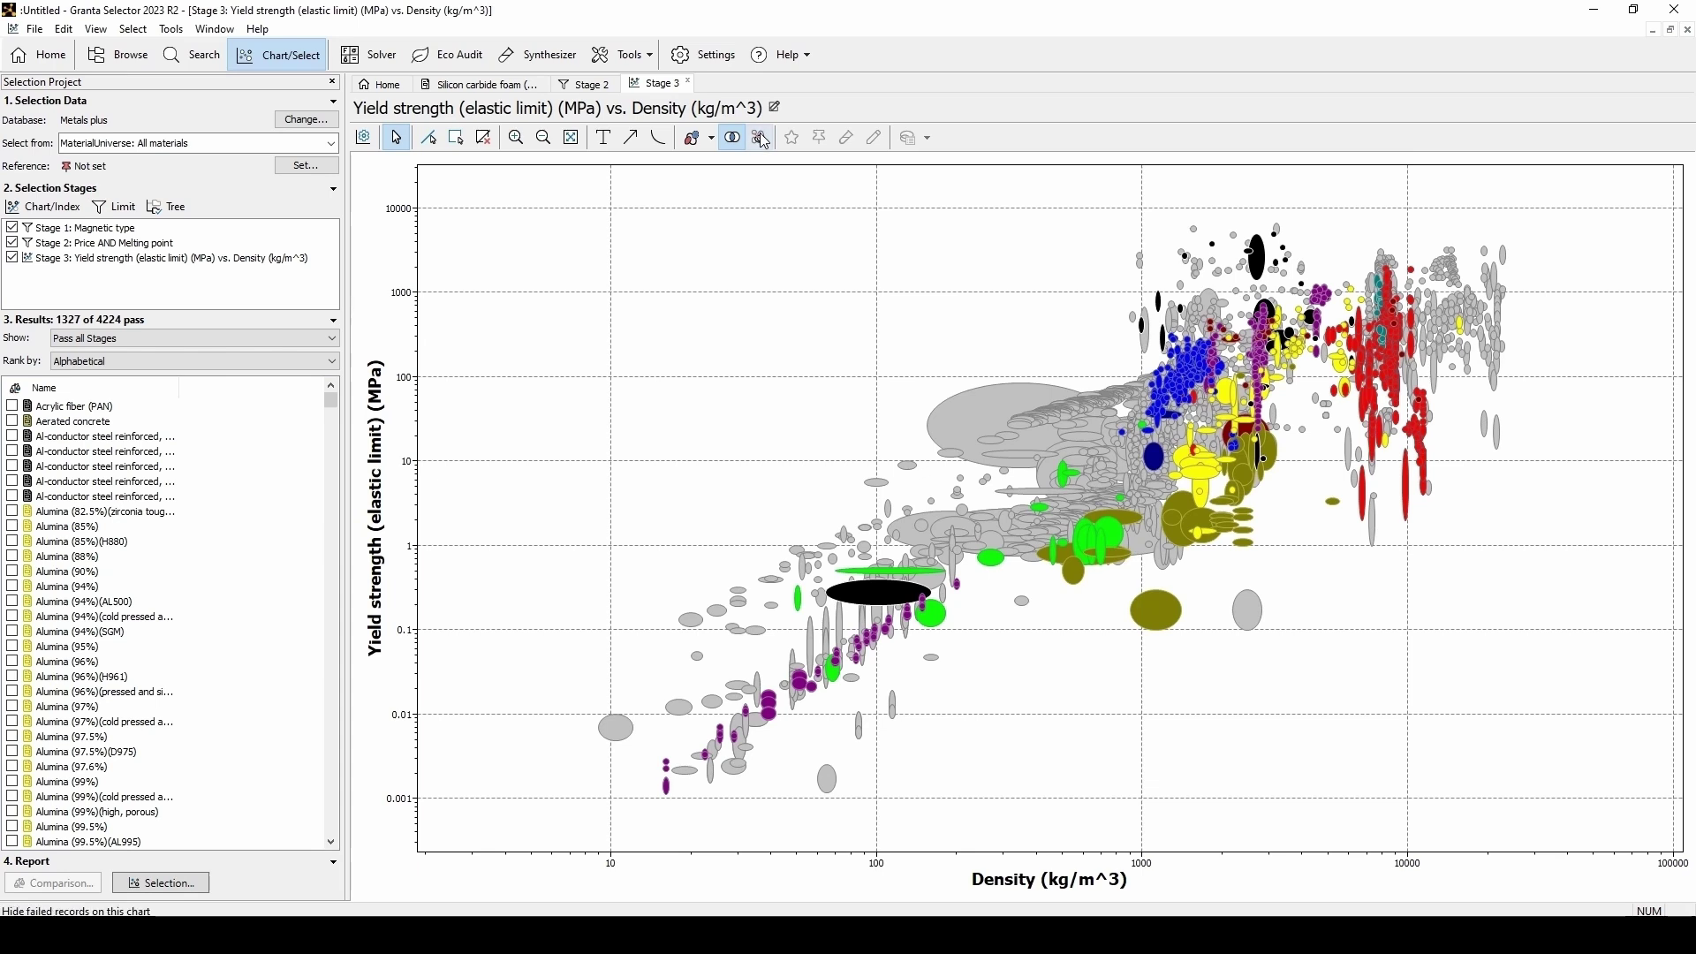
scroll(965, 504, down, 5)
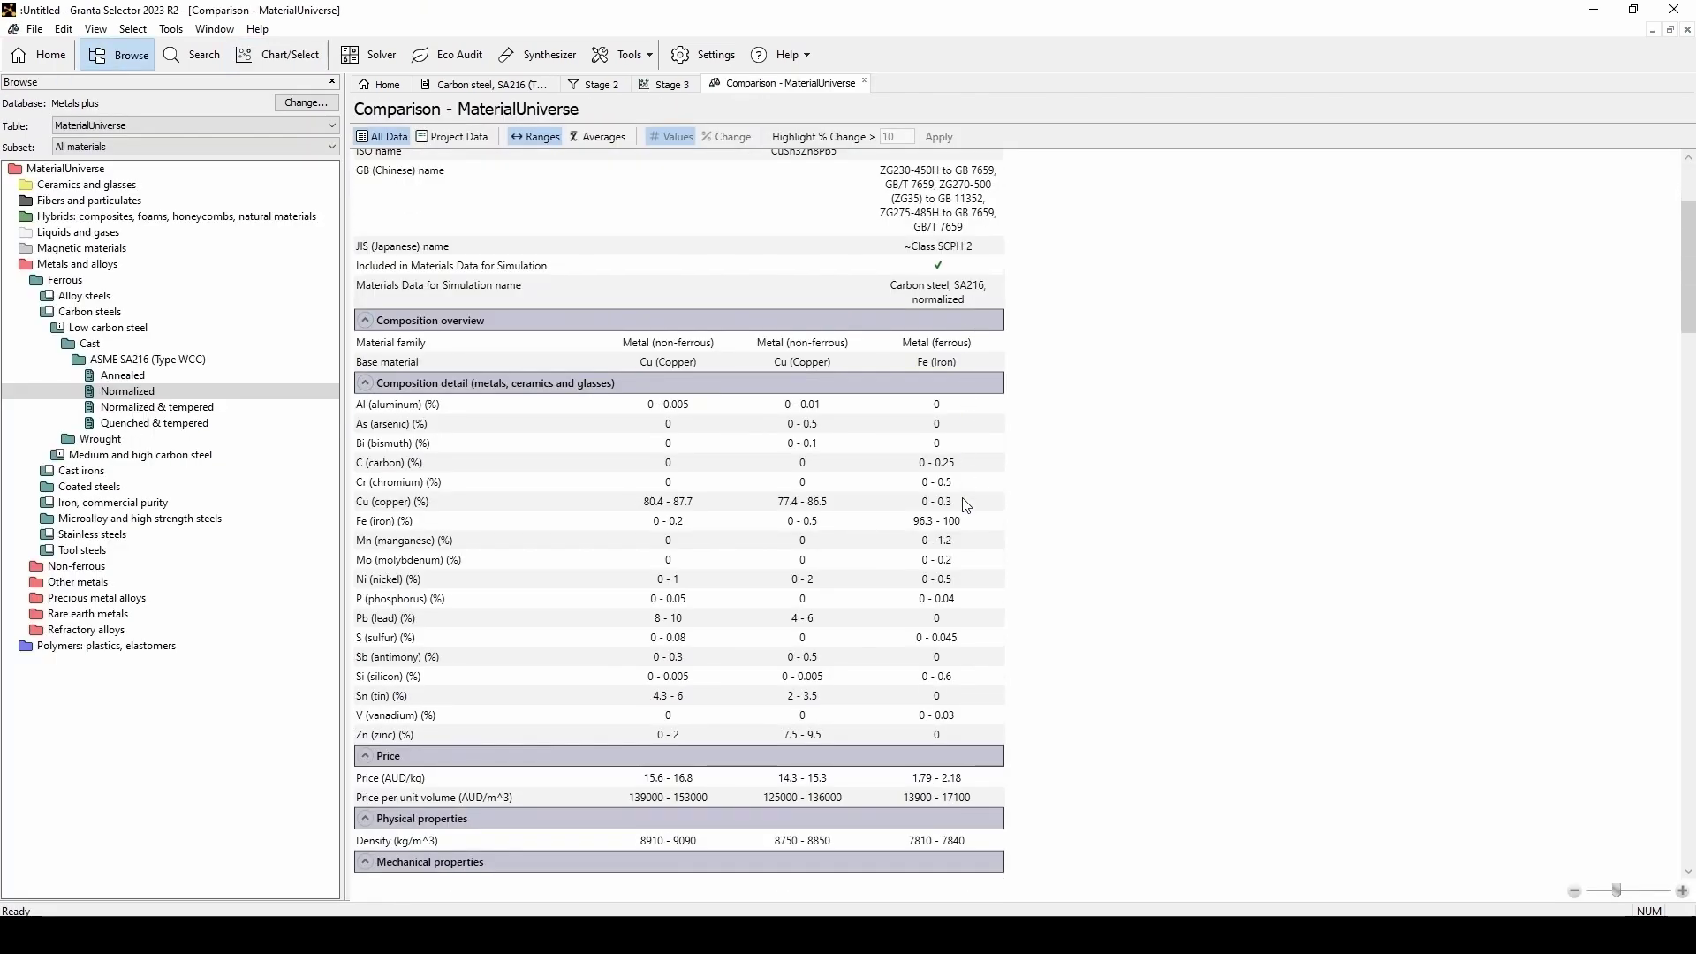
scroll(966, 504, down, 9)
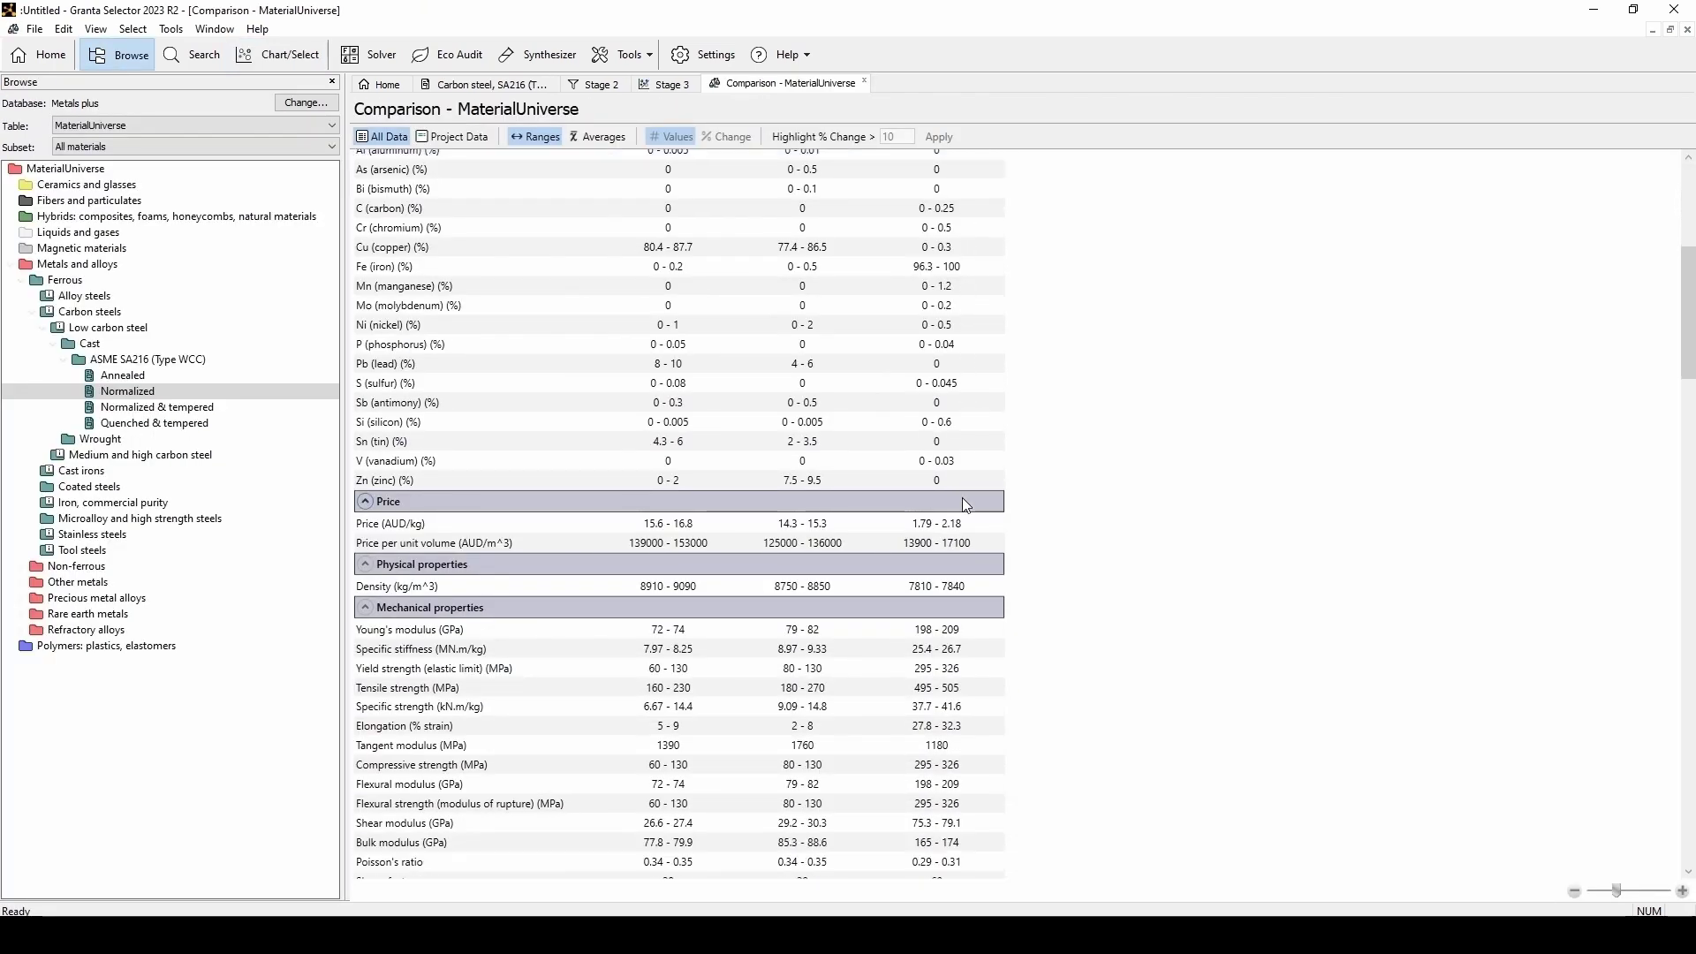
scroll(965, 504, down, 1)
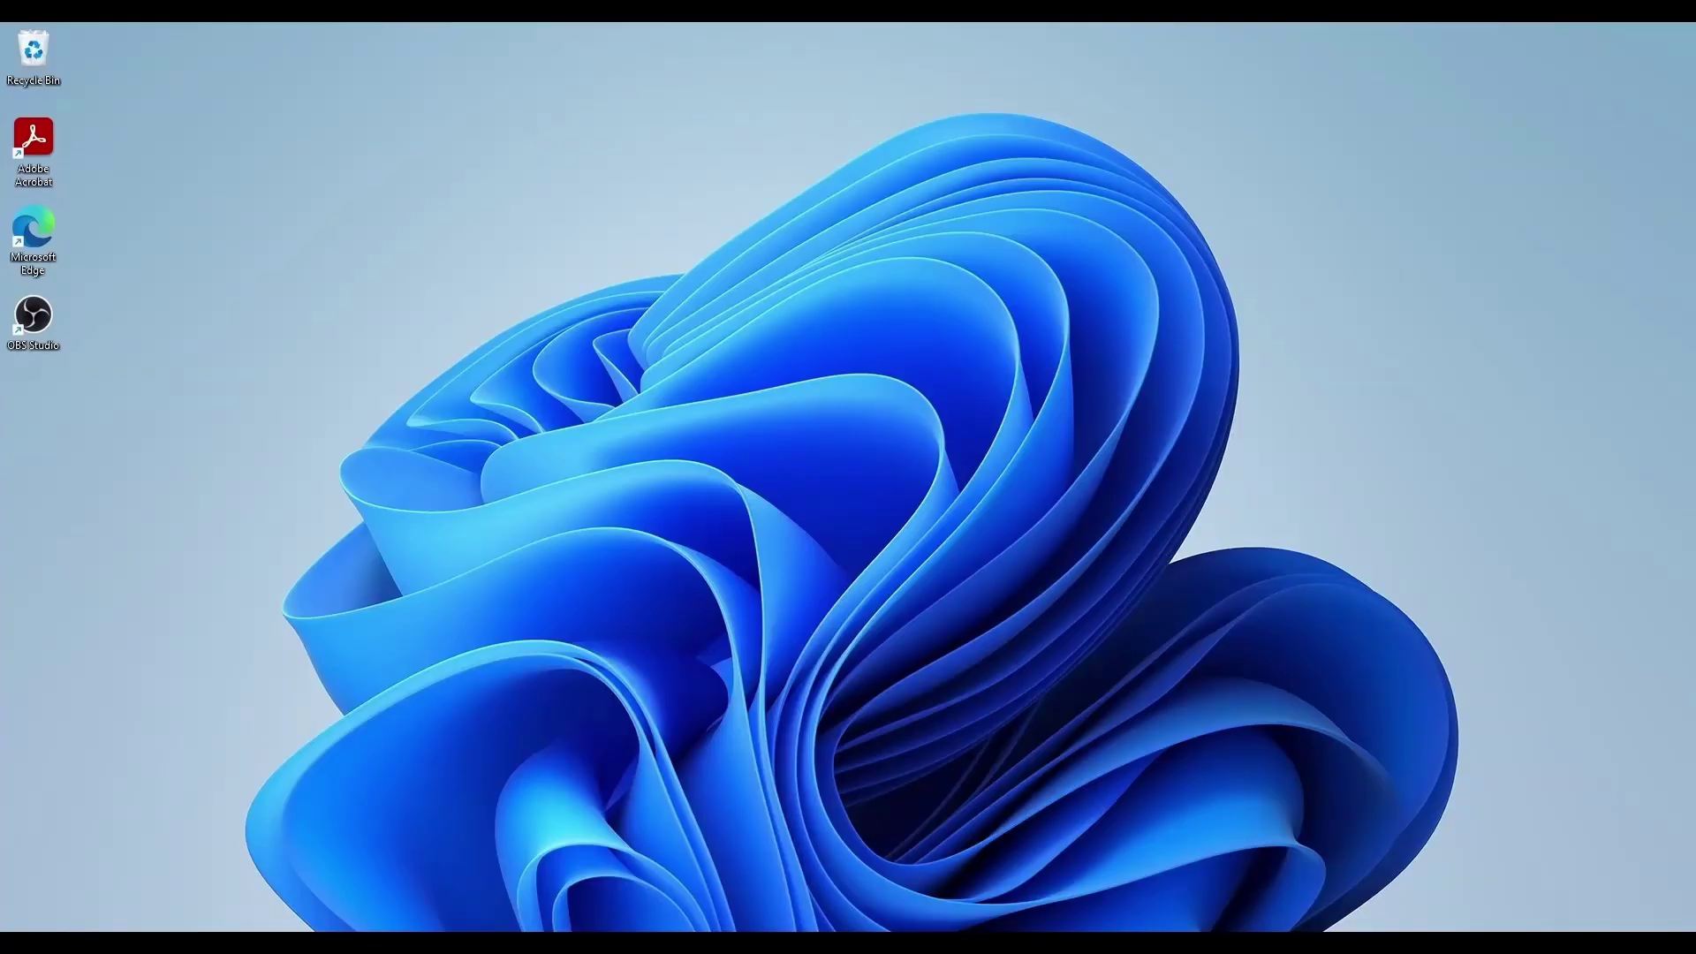
Launch Granta Selector 2023 R2 and open the Metals plus database.
key(super)
text(gra)
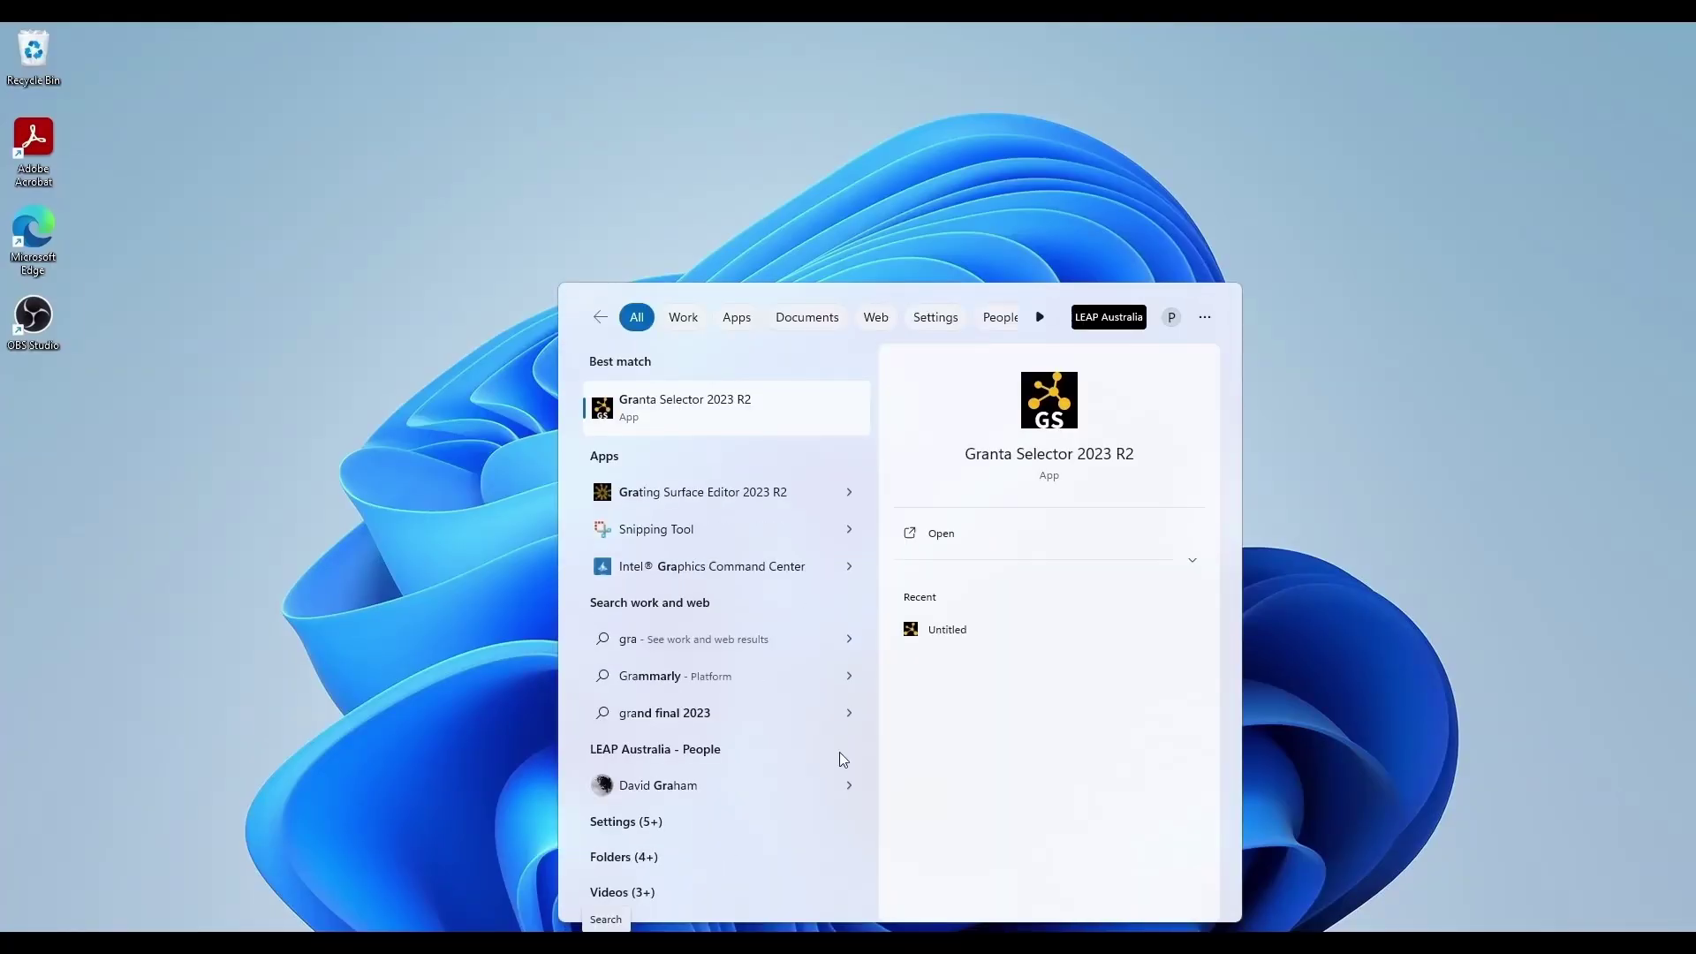
click(751, 420)
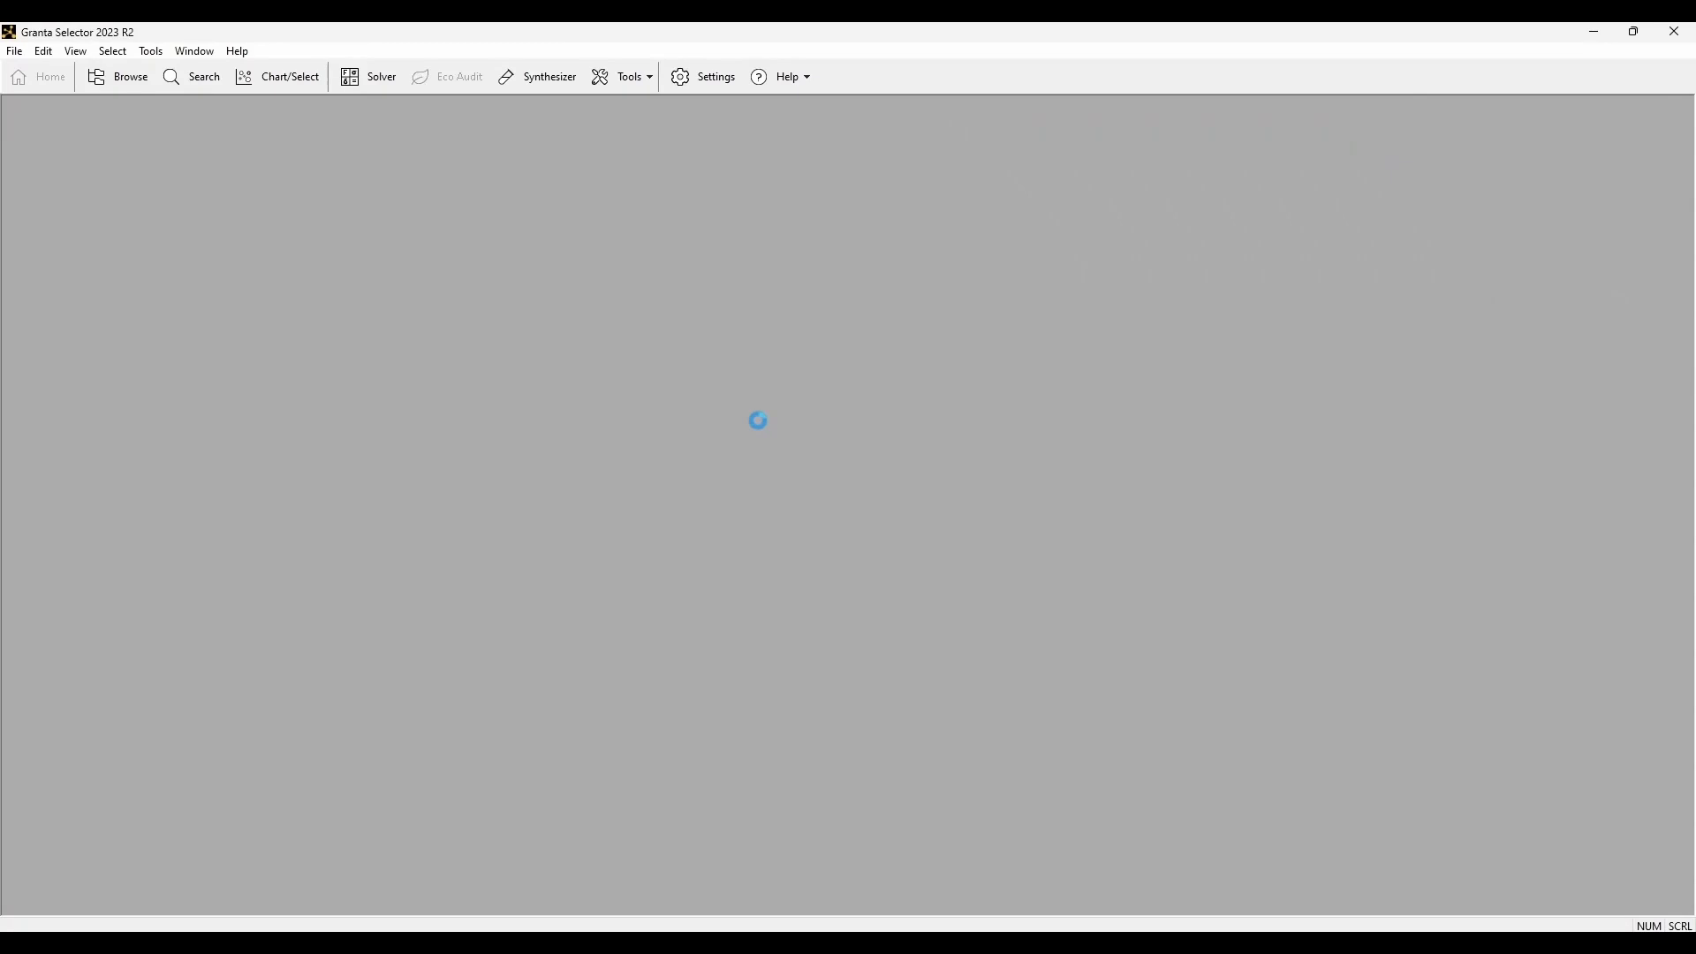
click(948, 606)
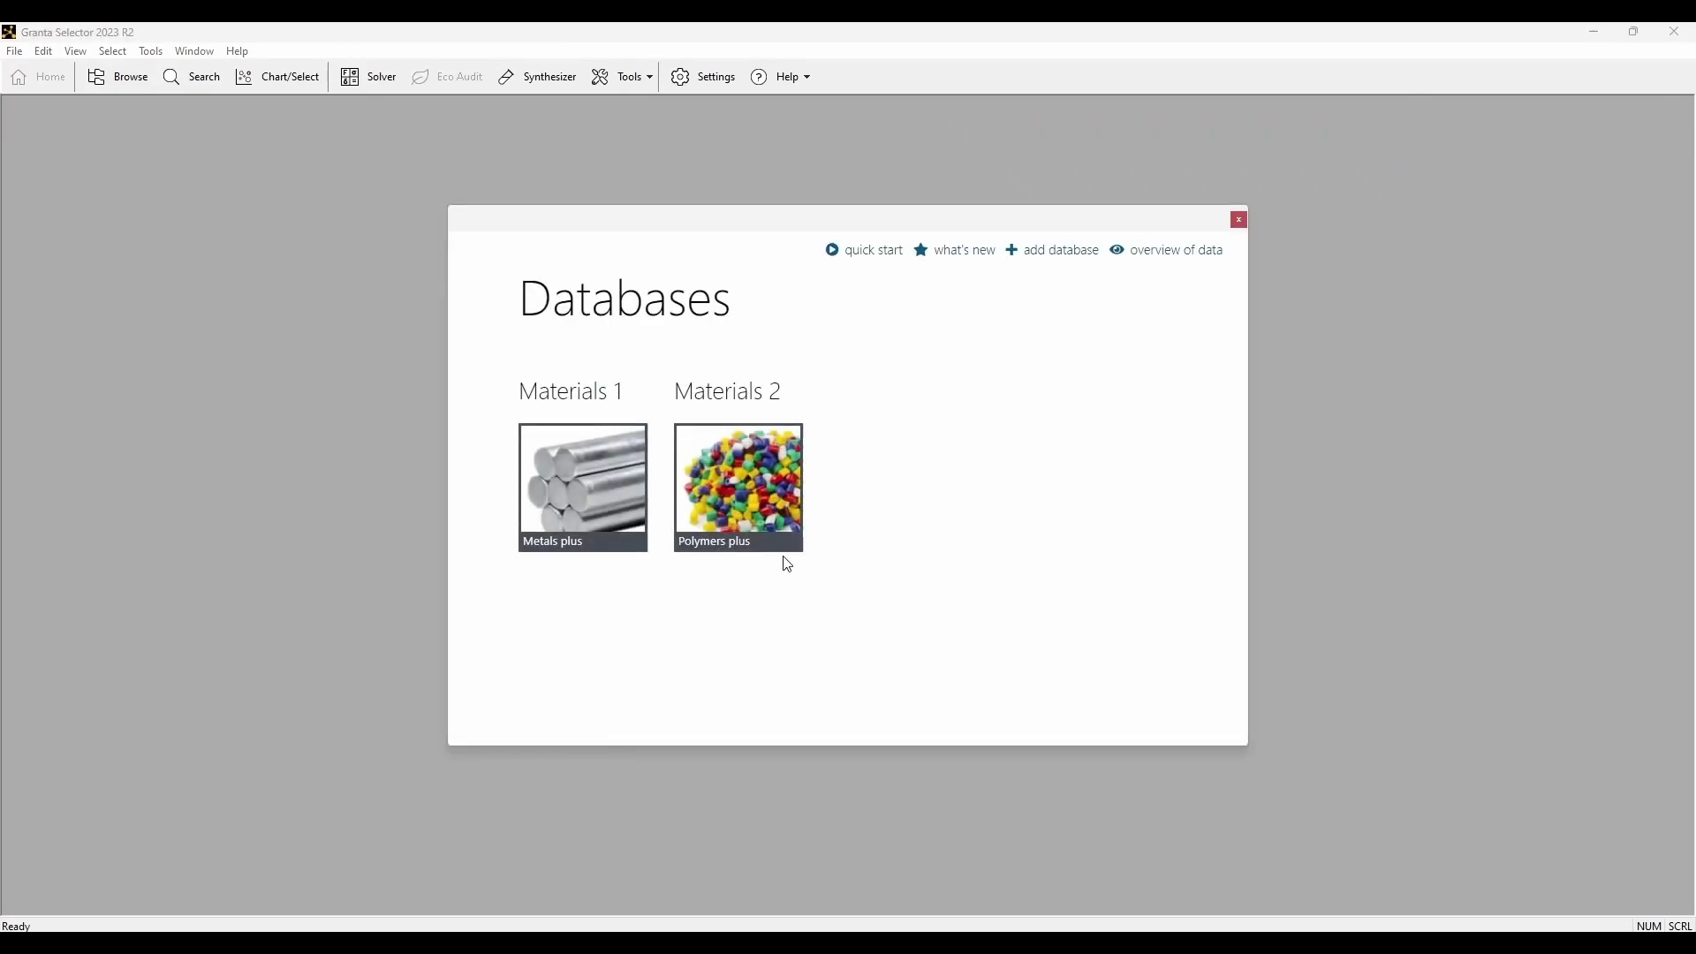
click(636, 509)
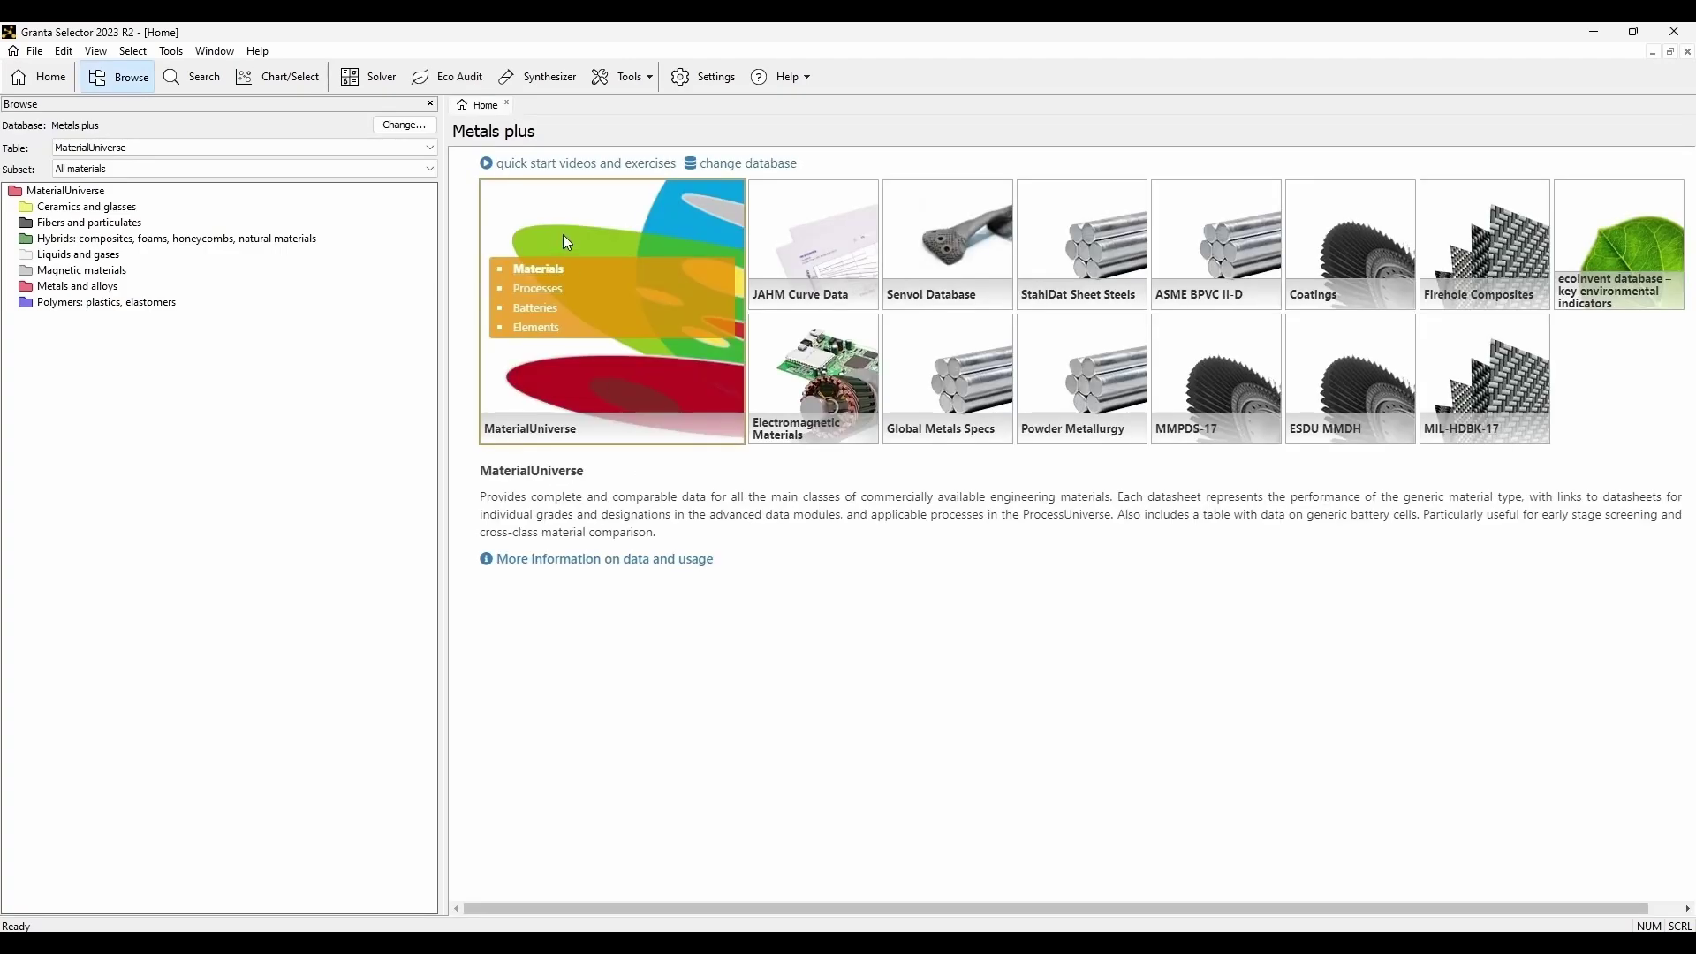
Start a Part cost estimator model in the Synthesizer and choose PEEK (unfilled) as the component material.
click(556, 85)
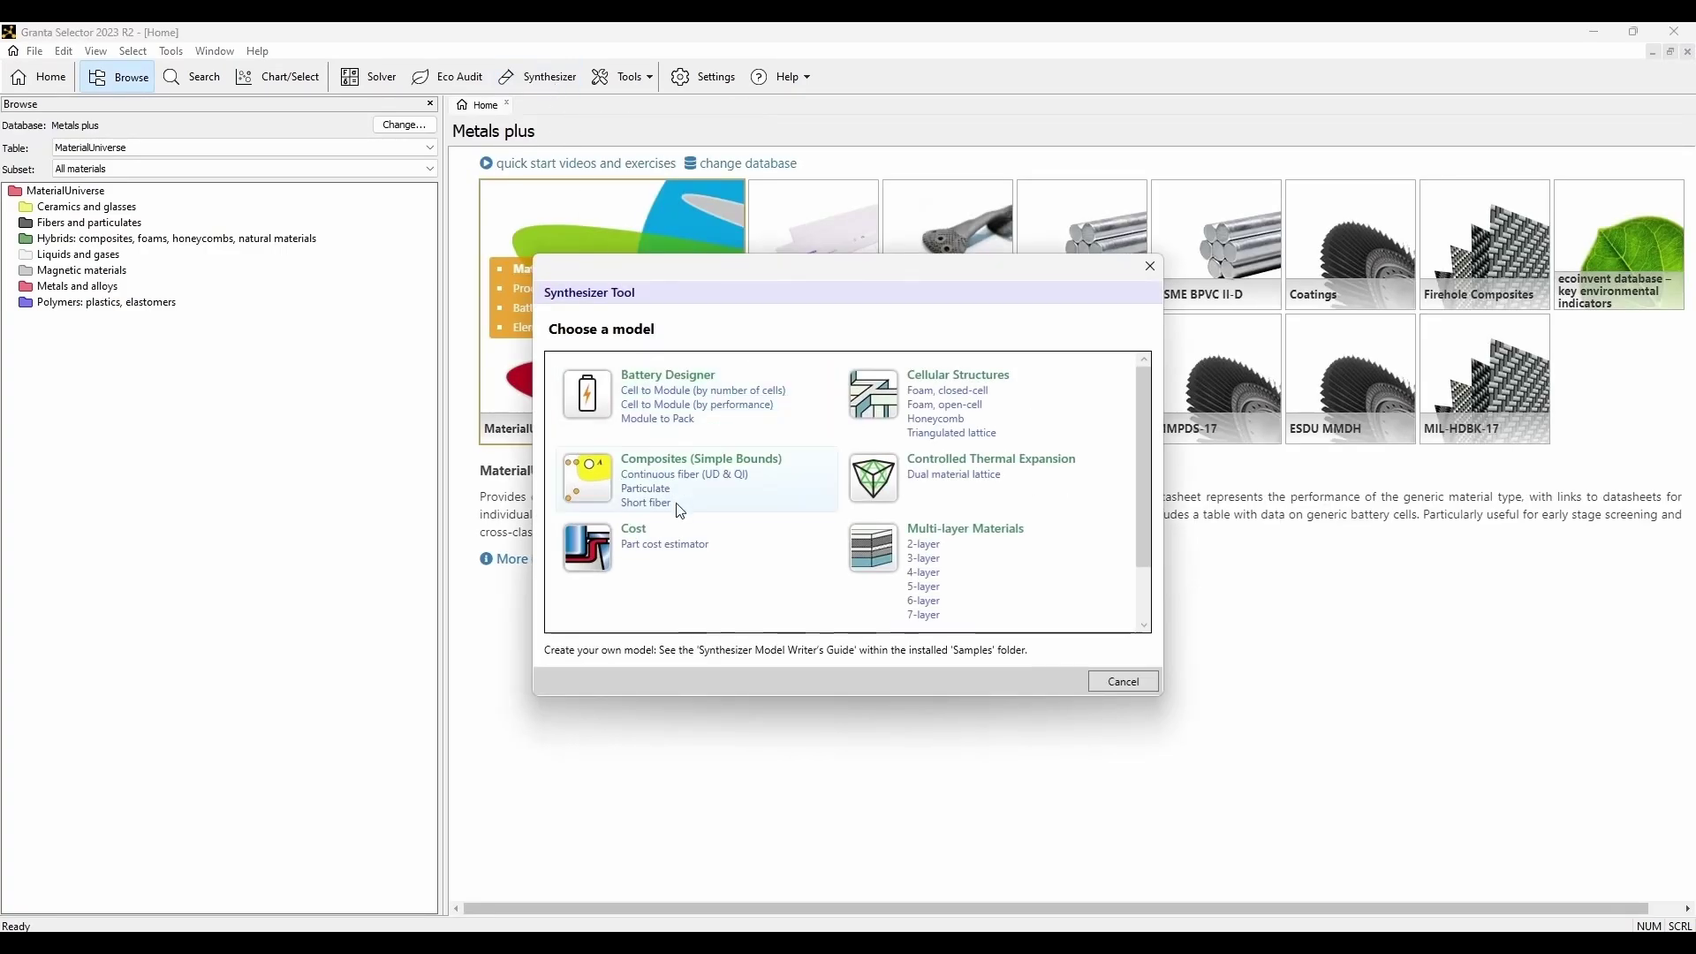
click(667, 554)
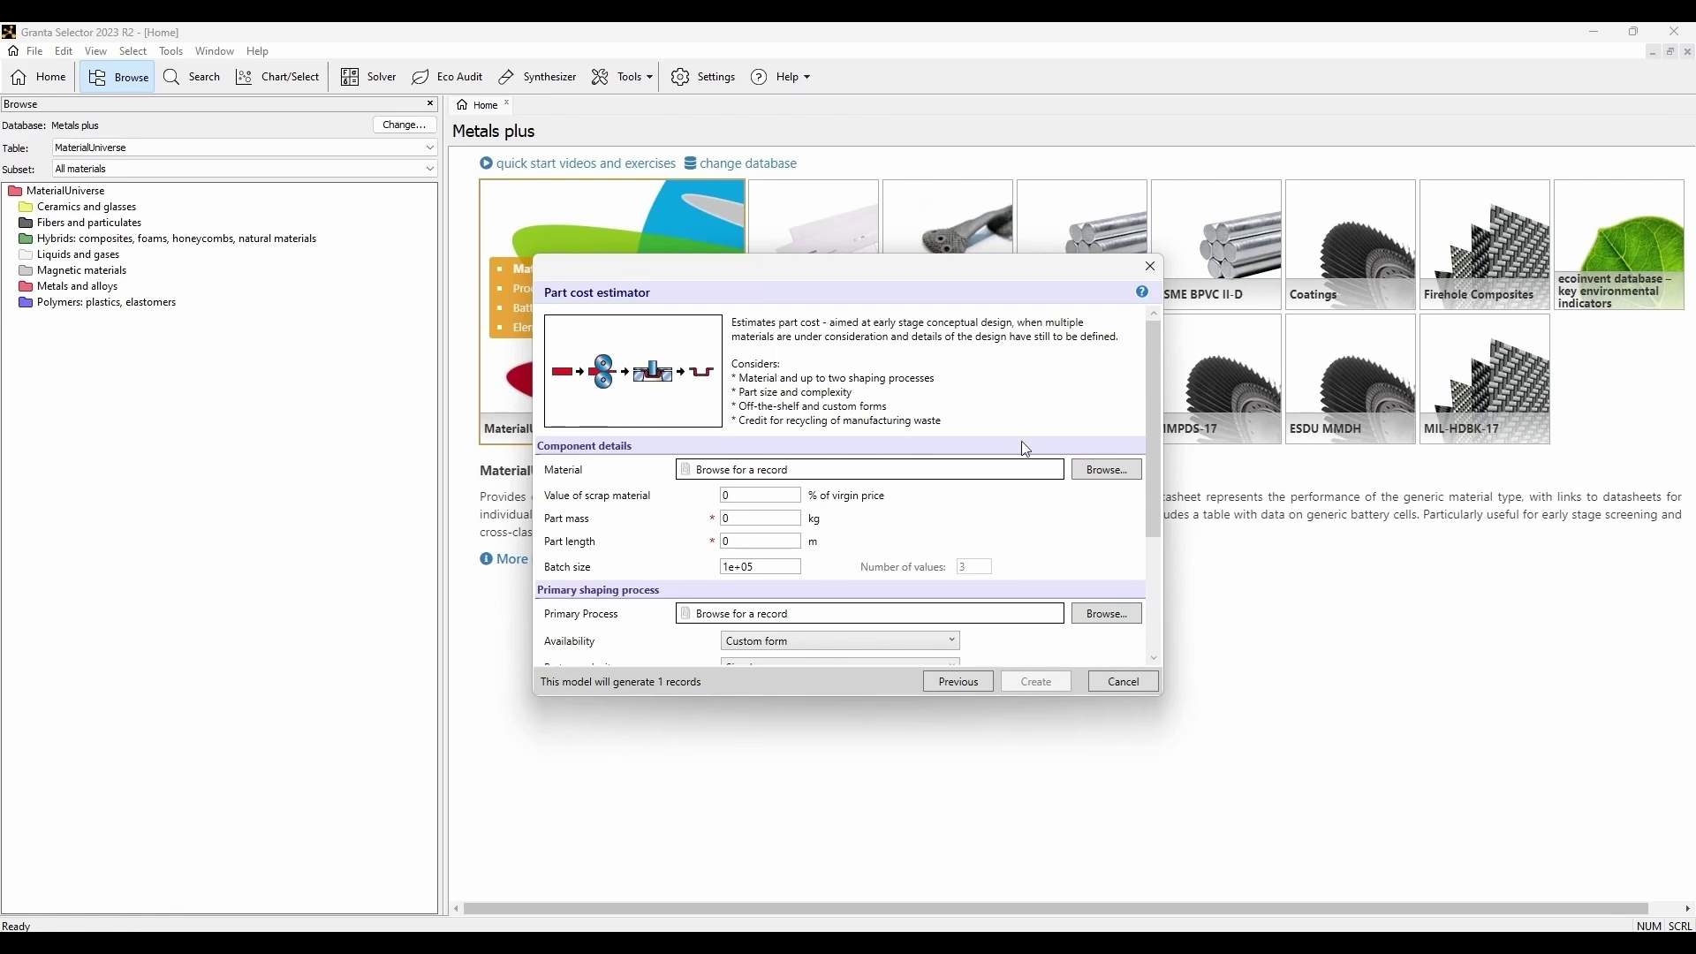
click(1095, 472)
double_click(745, 442)
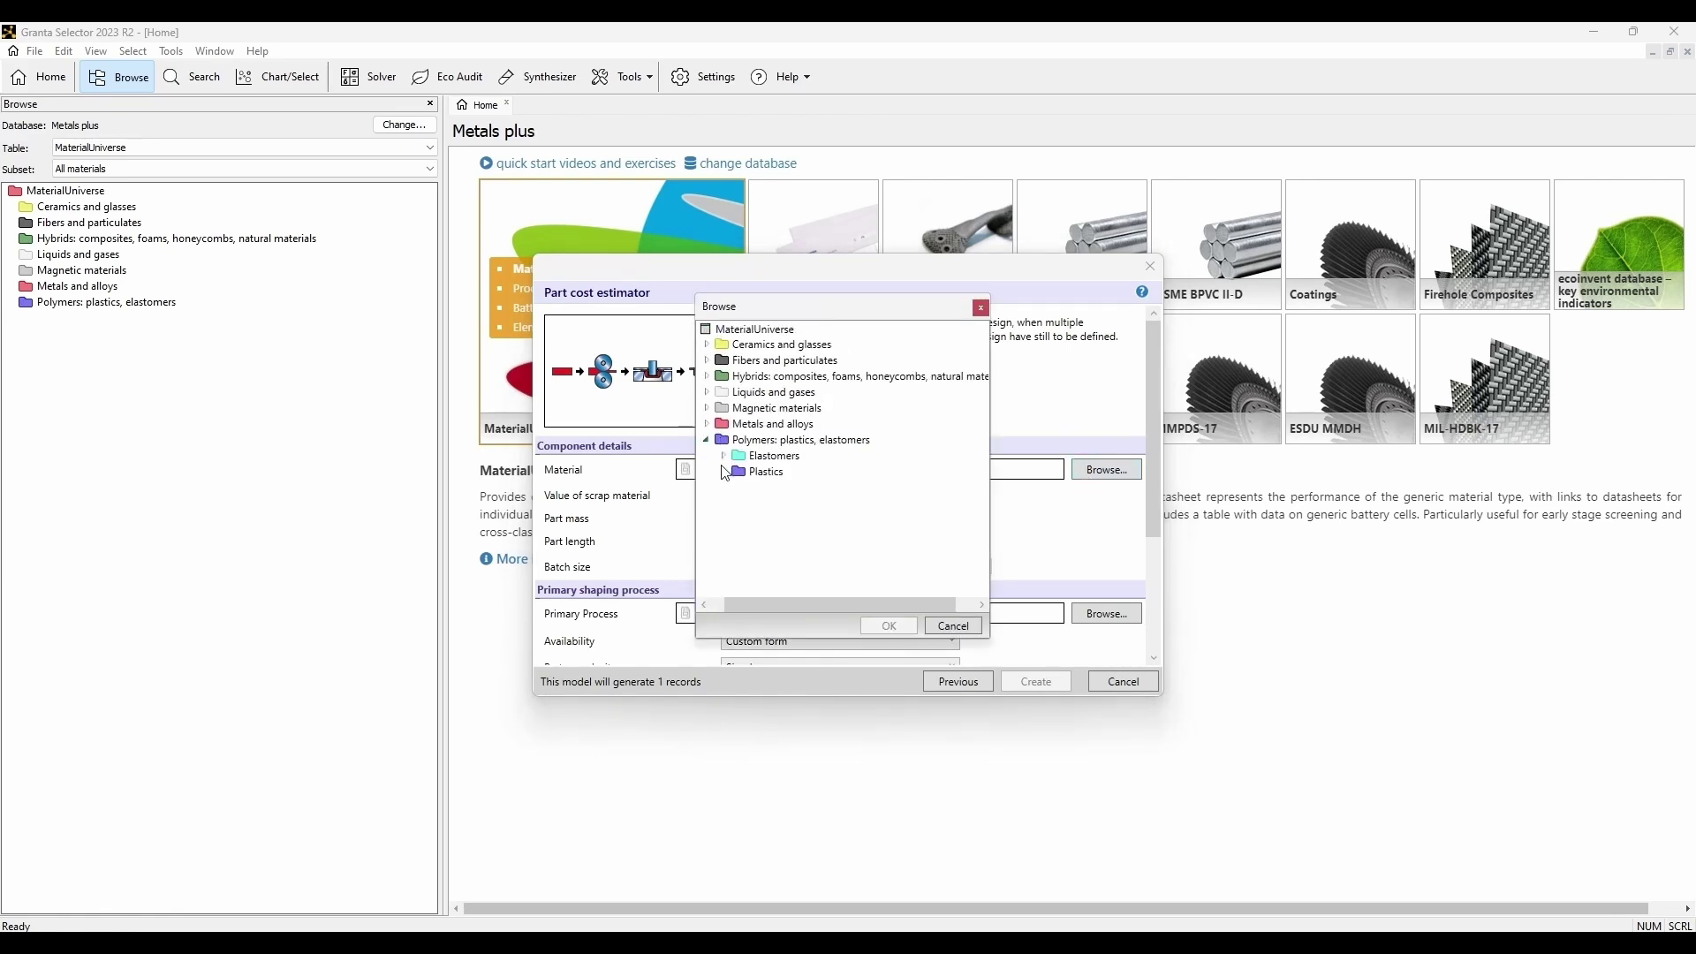
double_click(755, 471)
double_click(768, 485)
scroll(773, 512, down, 10)
scroll(773, 512, down, 3)
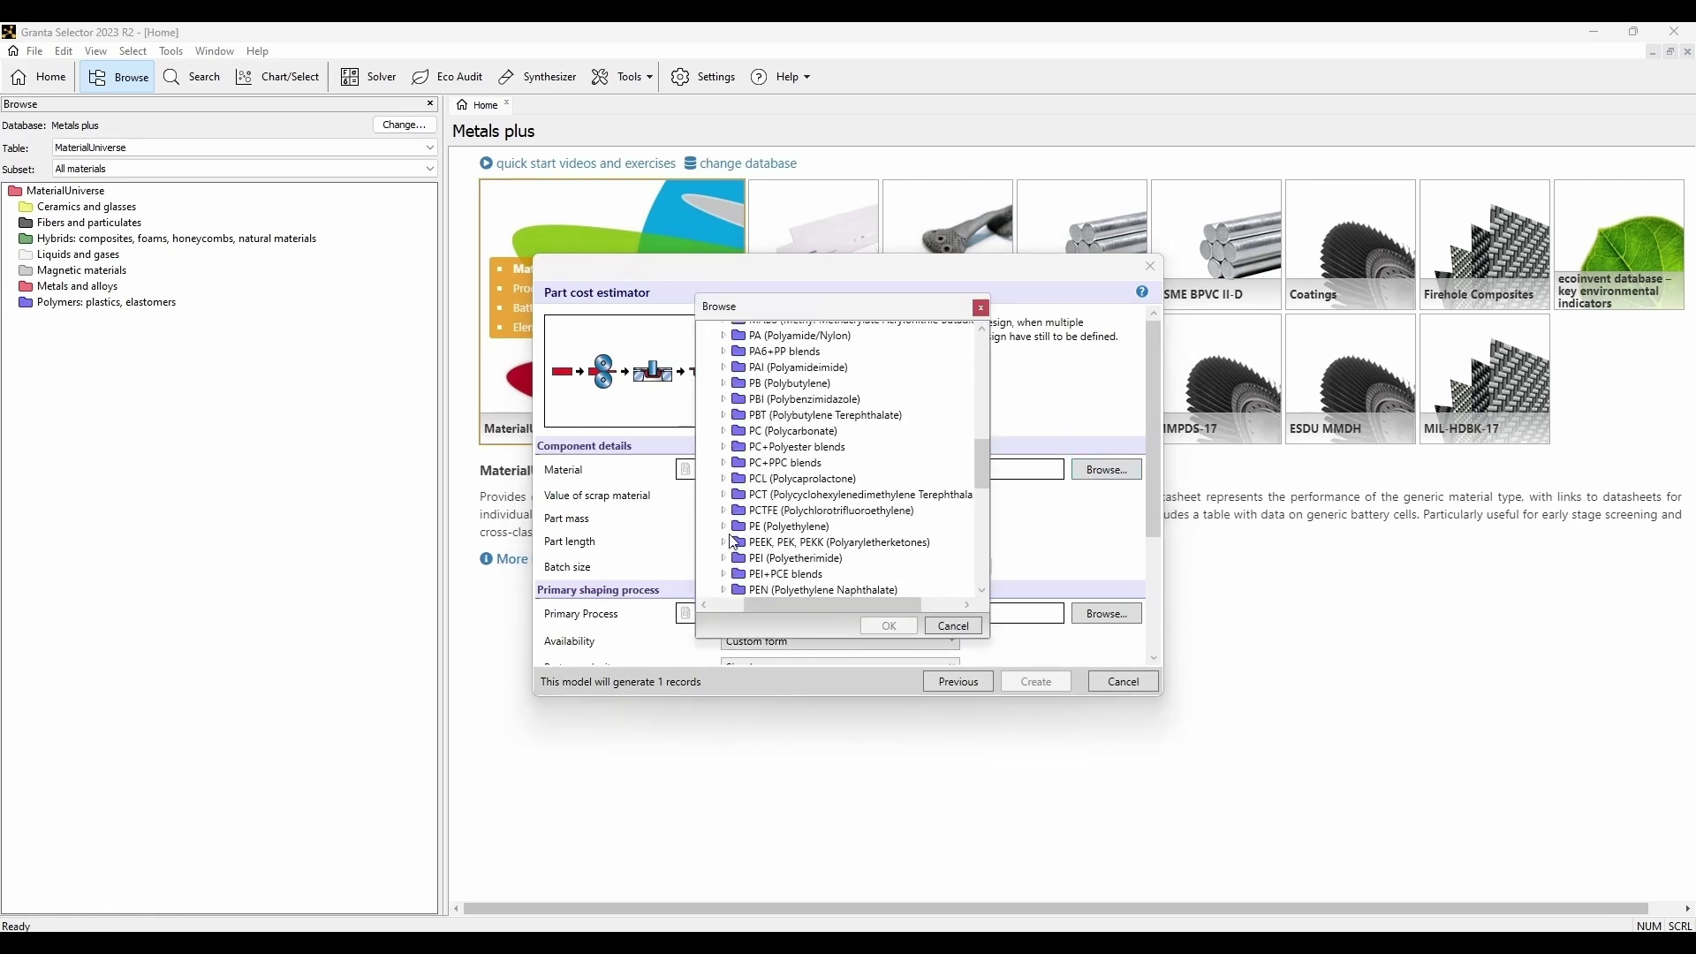
double_click(734, 538)
double_click(735, 553)
double_click(726, 548)
double_click(757, 563)
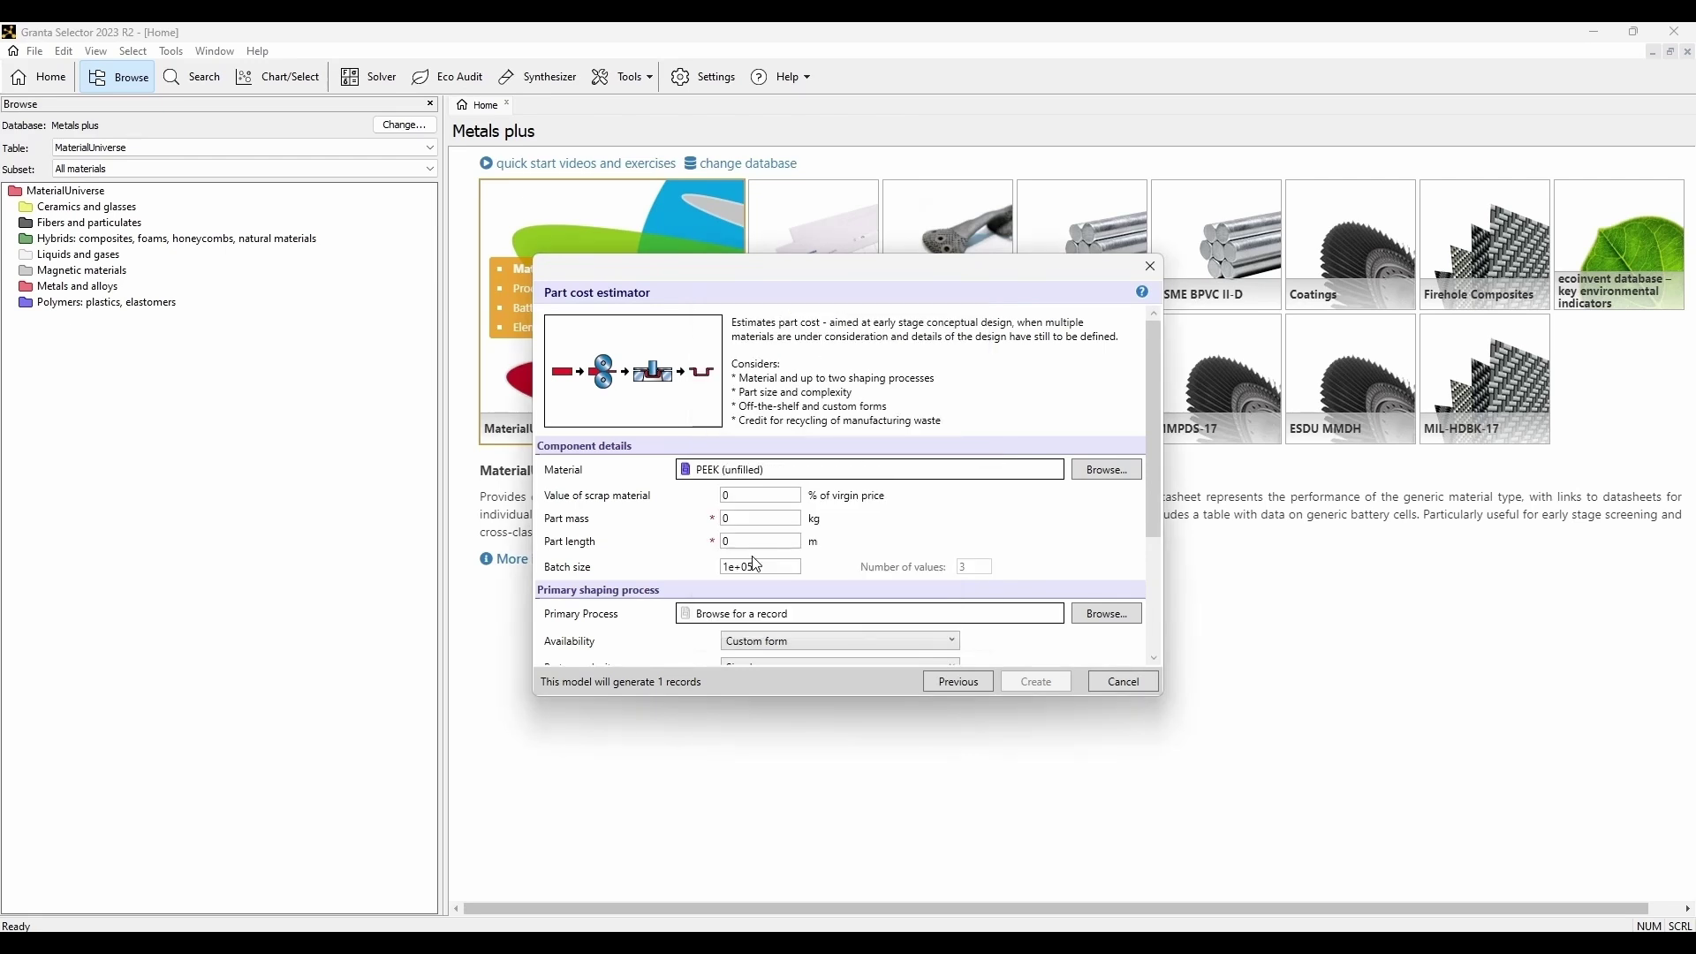
Set scrap value to 5% of virgin price, part mass 0.02 kg, part length 0.4 m and batch size 1000-1e+05 with 15 values.
double_click(724, 494)
text(5)
click(741, 540)
click(757, 567)
text(1000-)
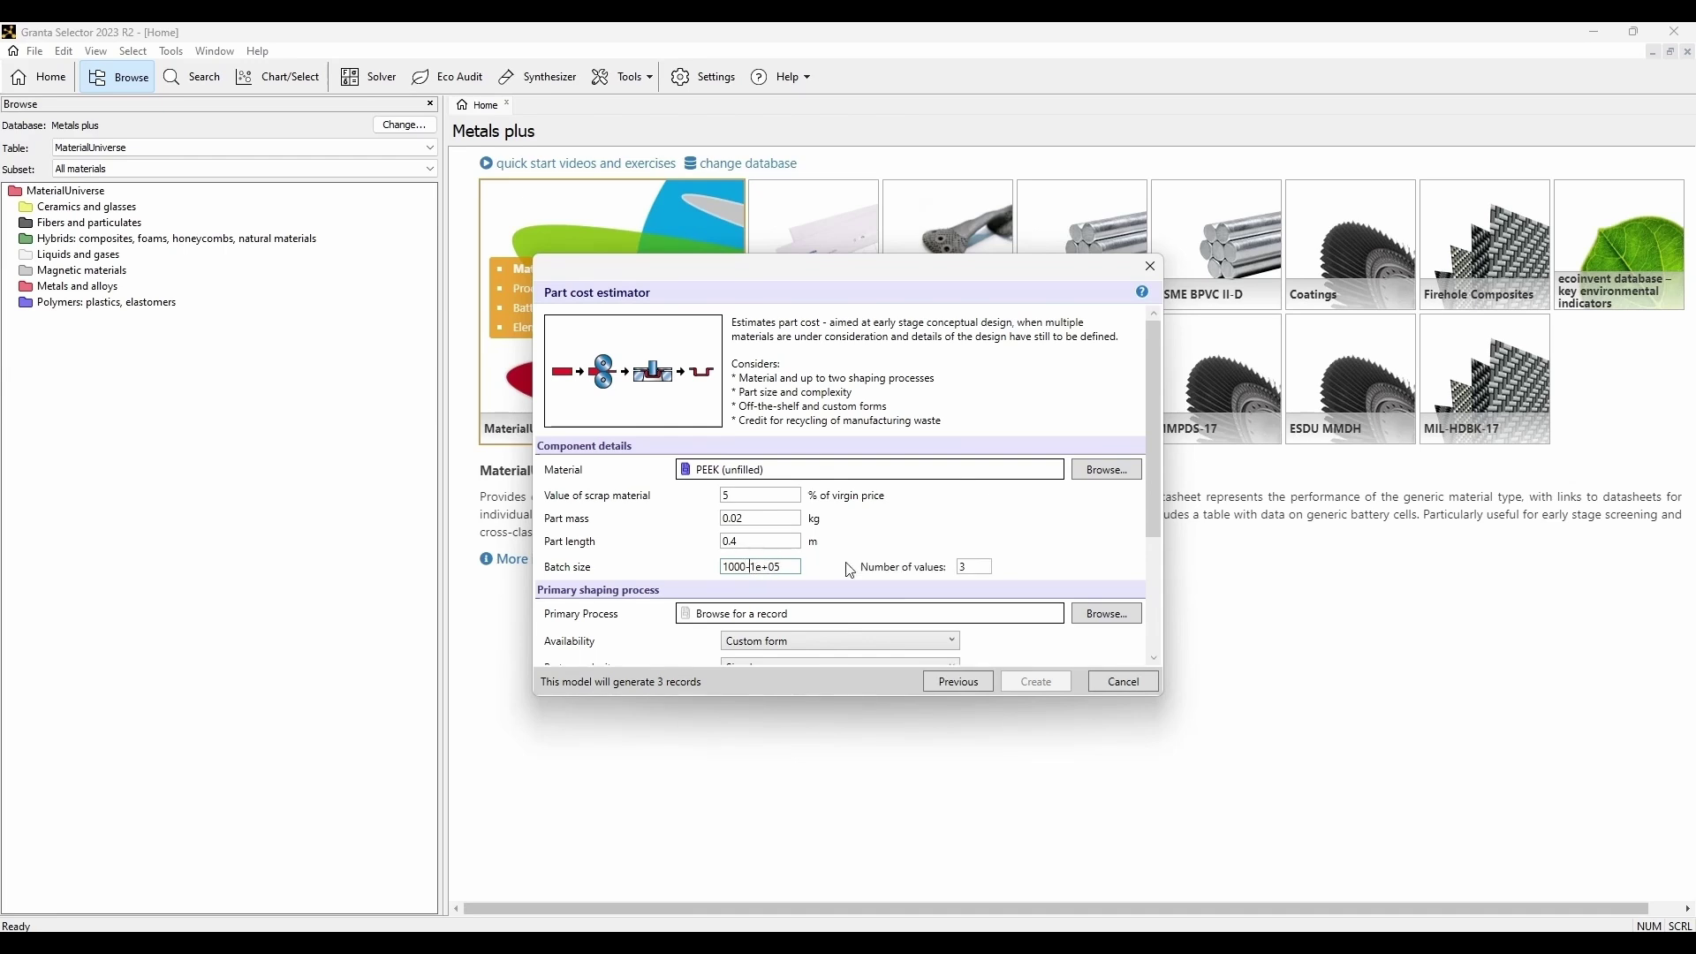
click(981, 573)
text(15)
Choose Injection molding (thermoplastics) as the primary shaping process.
scroll(1015, 552, down, 2)
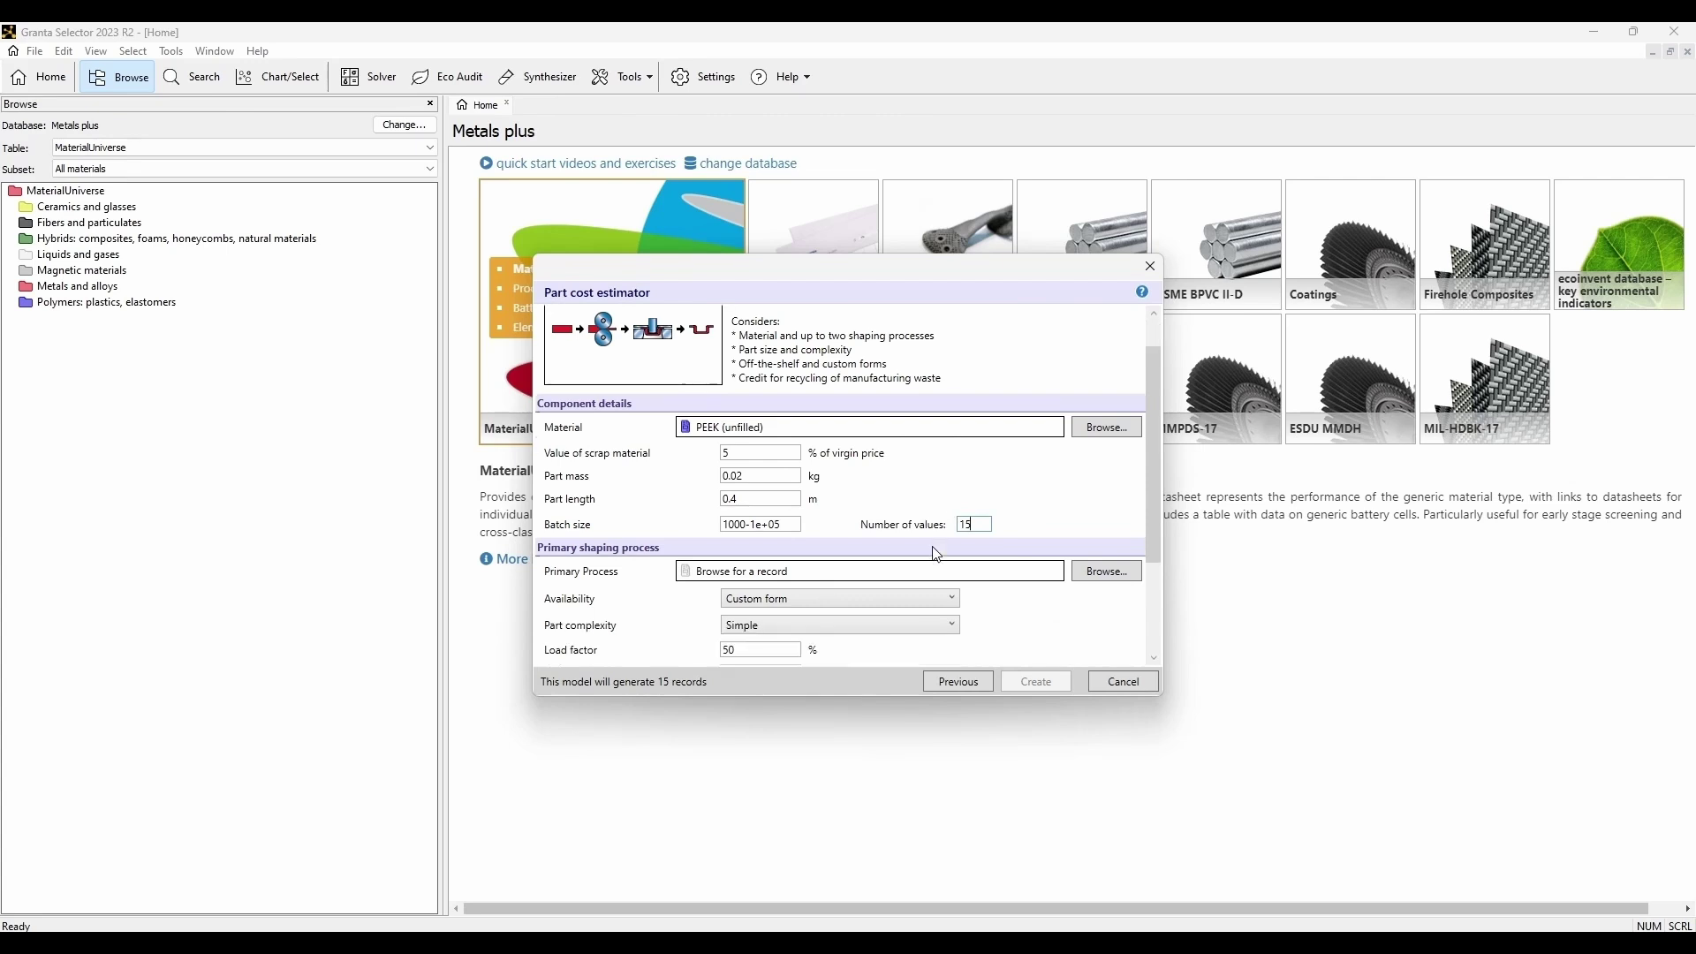
click(1101, 528)
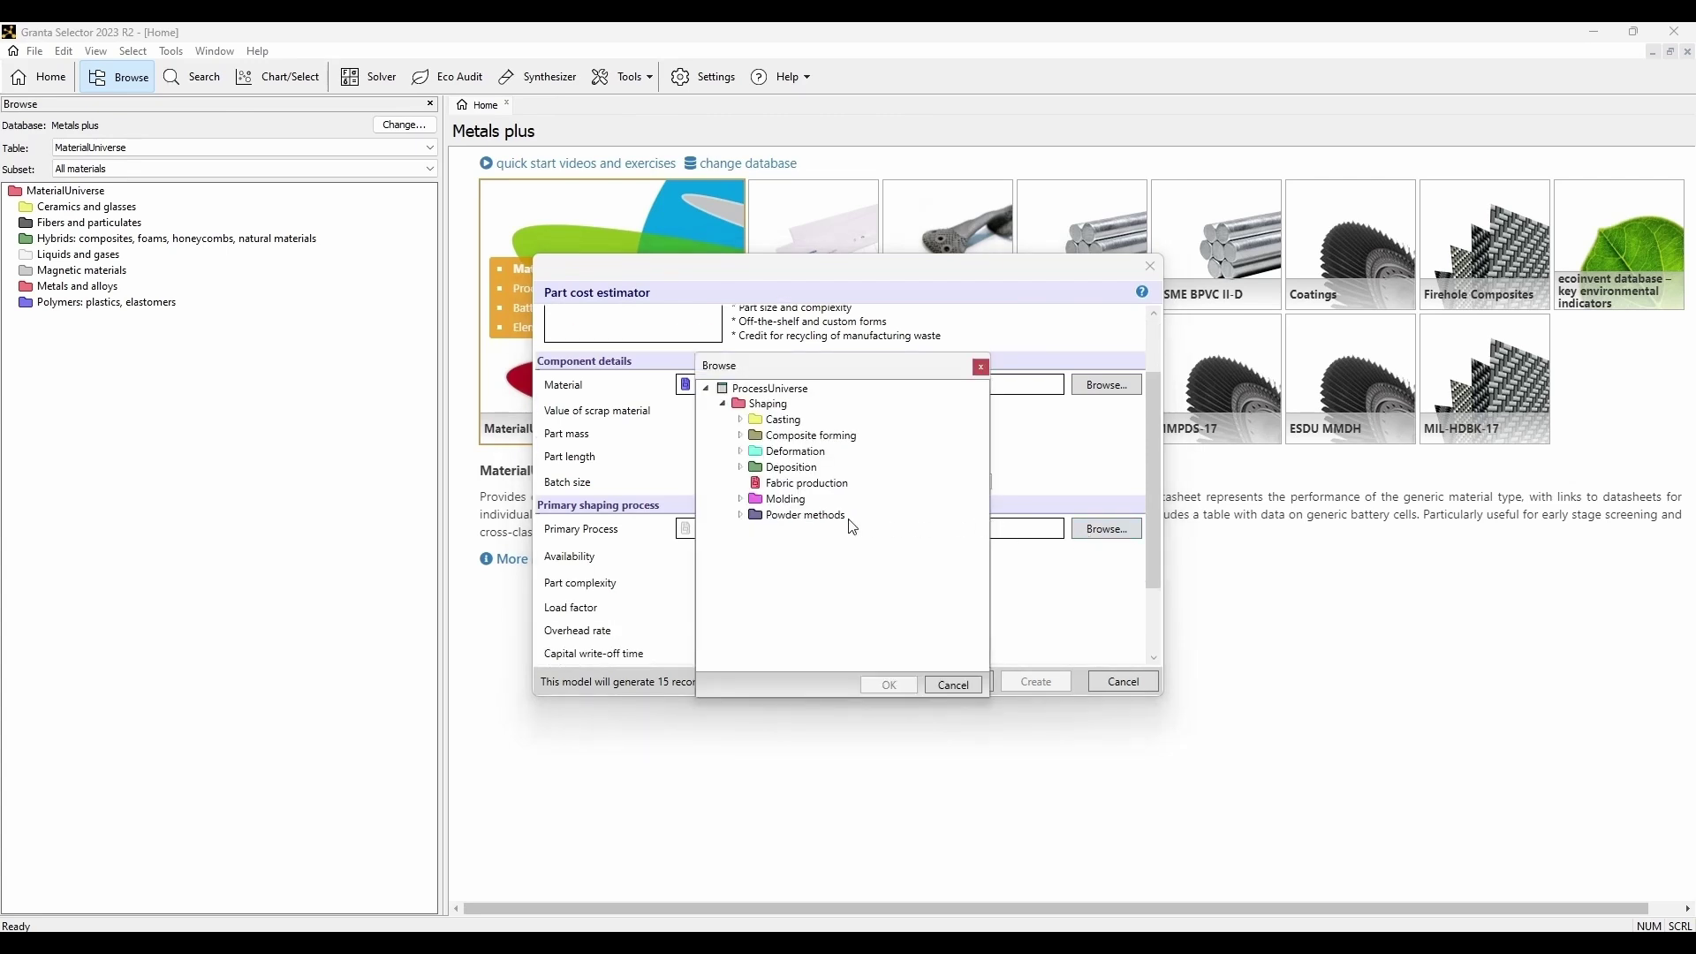
click(741, 499)
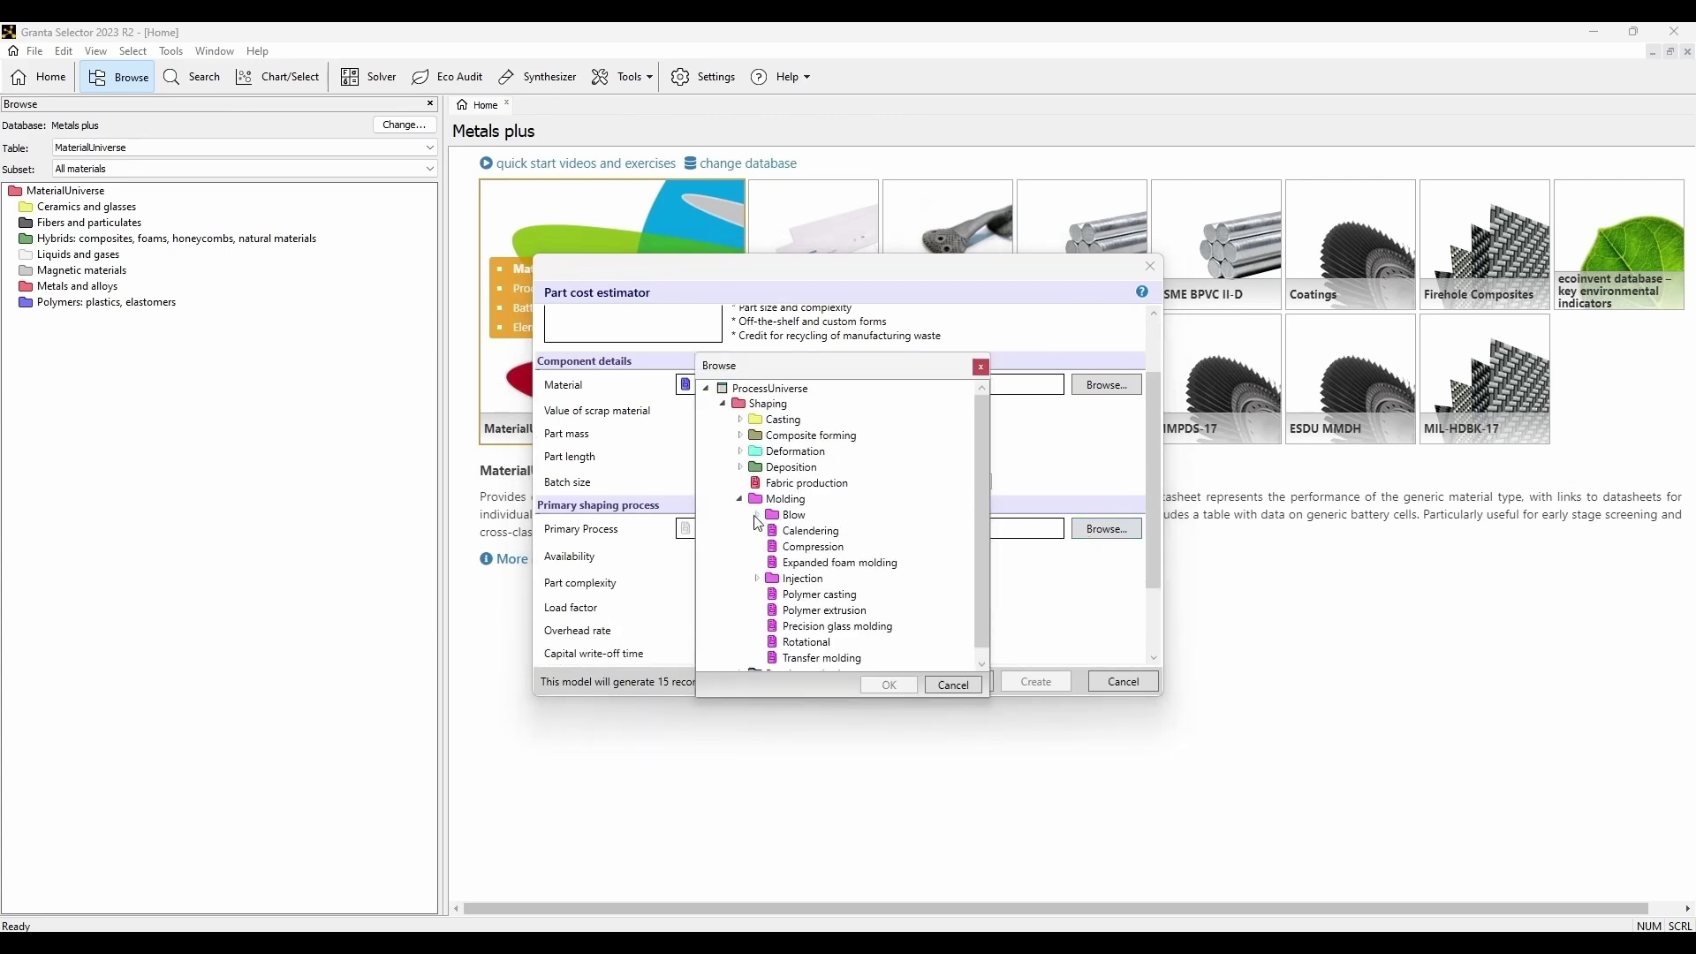
click(757, 579)
click(774, 612)
double_click(839, 627)
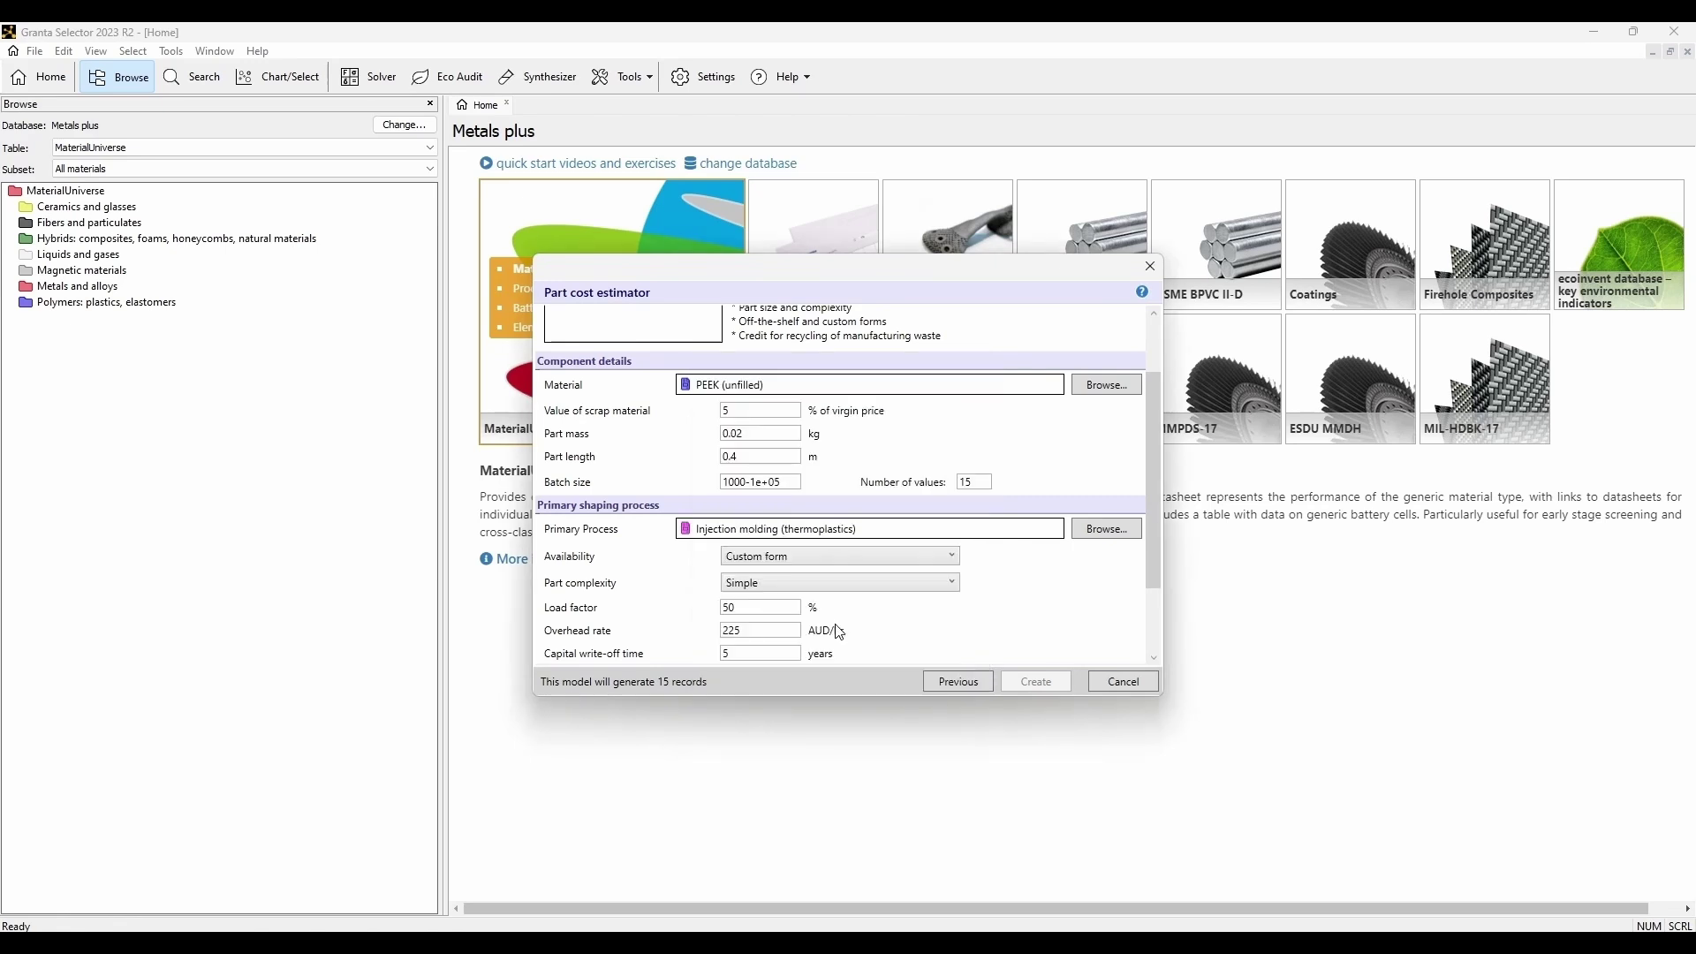
Name the record's material PEEK and its primary process Injection Molding, and create the records.
scroll(1044, 589, down, 2)
scroll(1044, 589, down, 1)
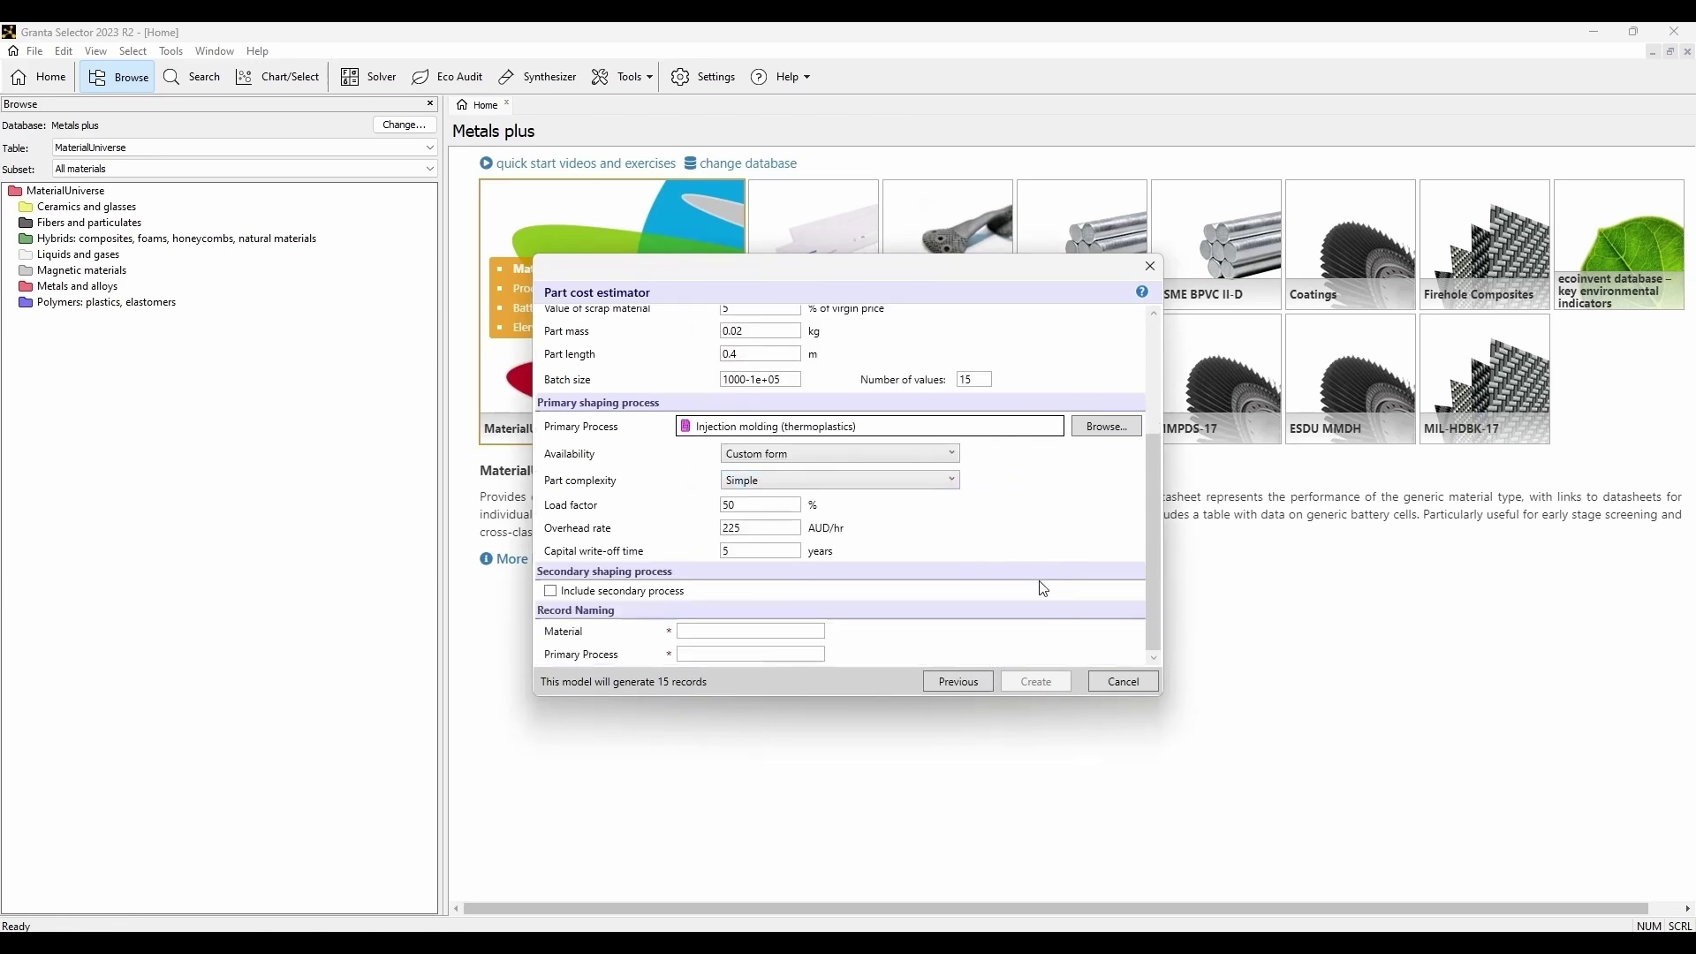
click(810, 628)
text(PEEK)
click(822, 654)
text(Injection Molding)
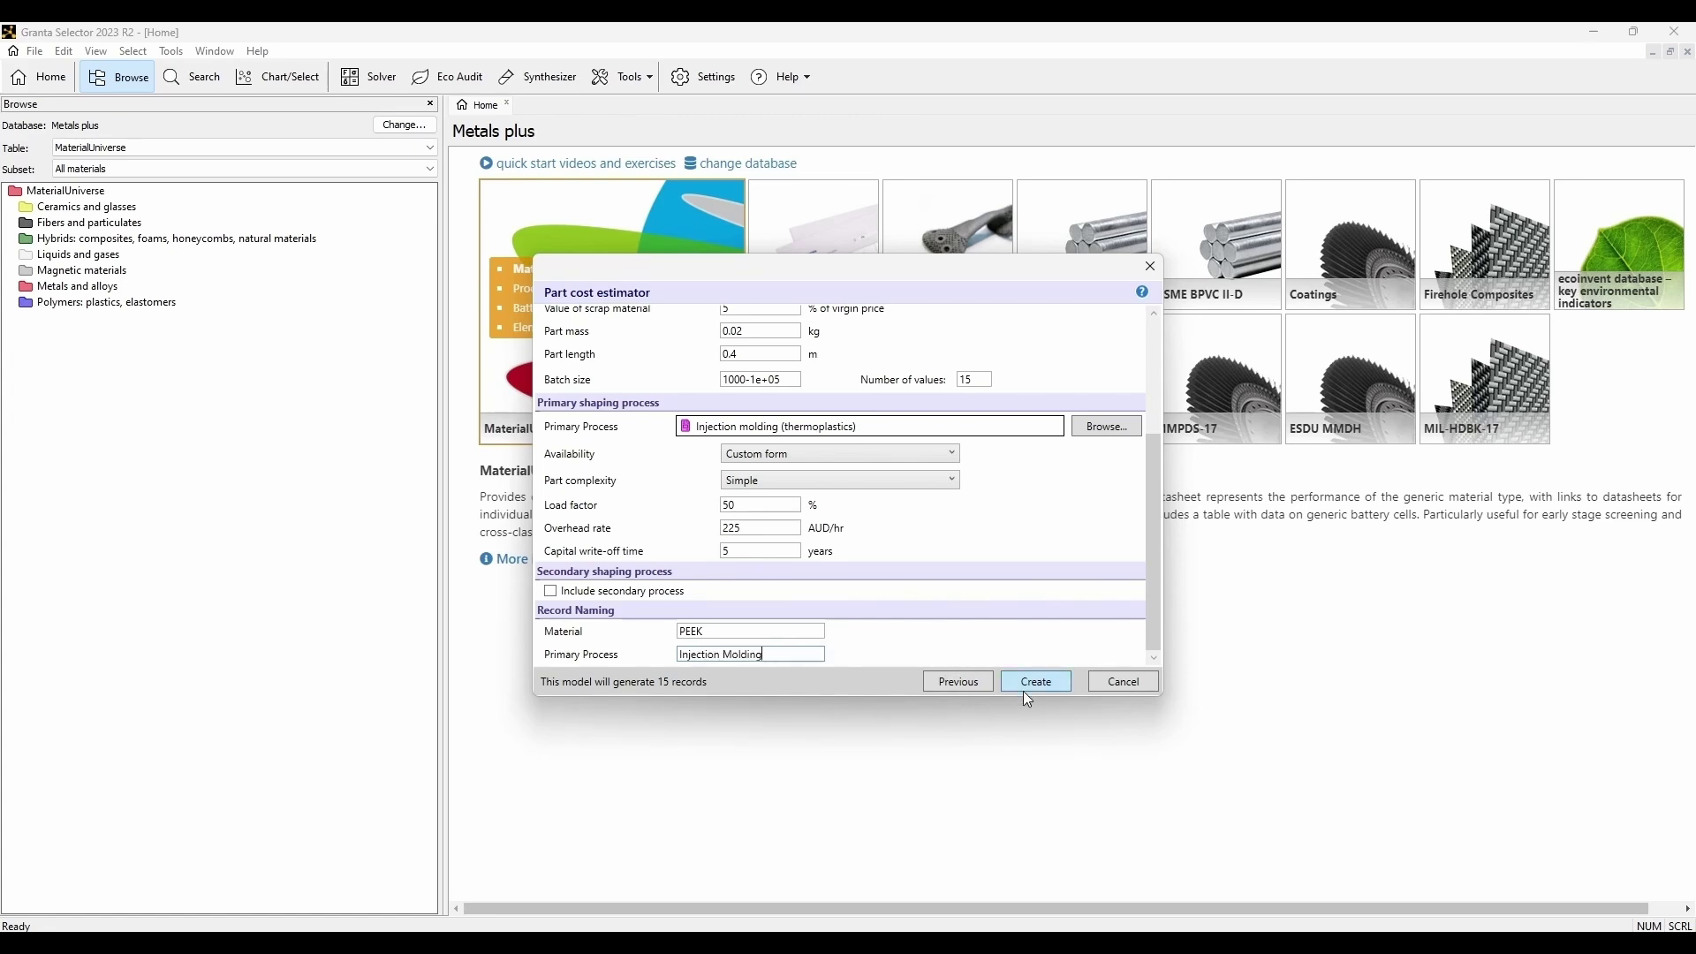
click(1019, 681)
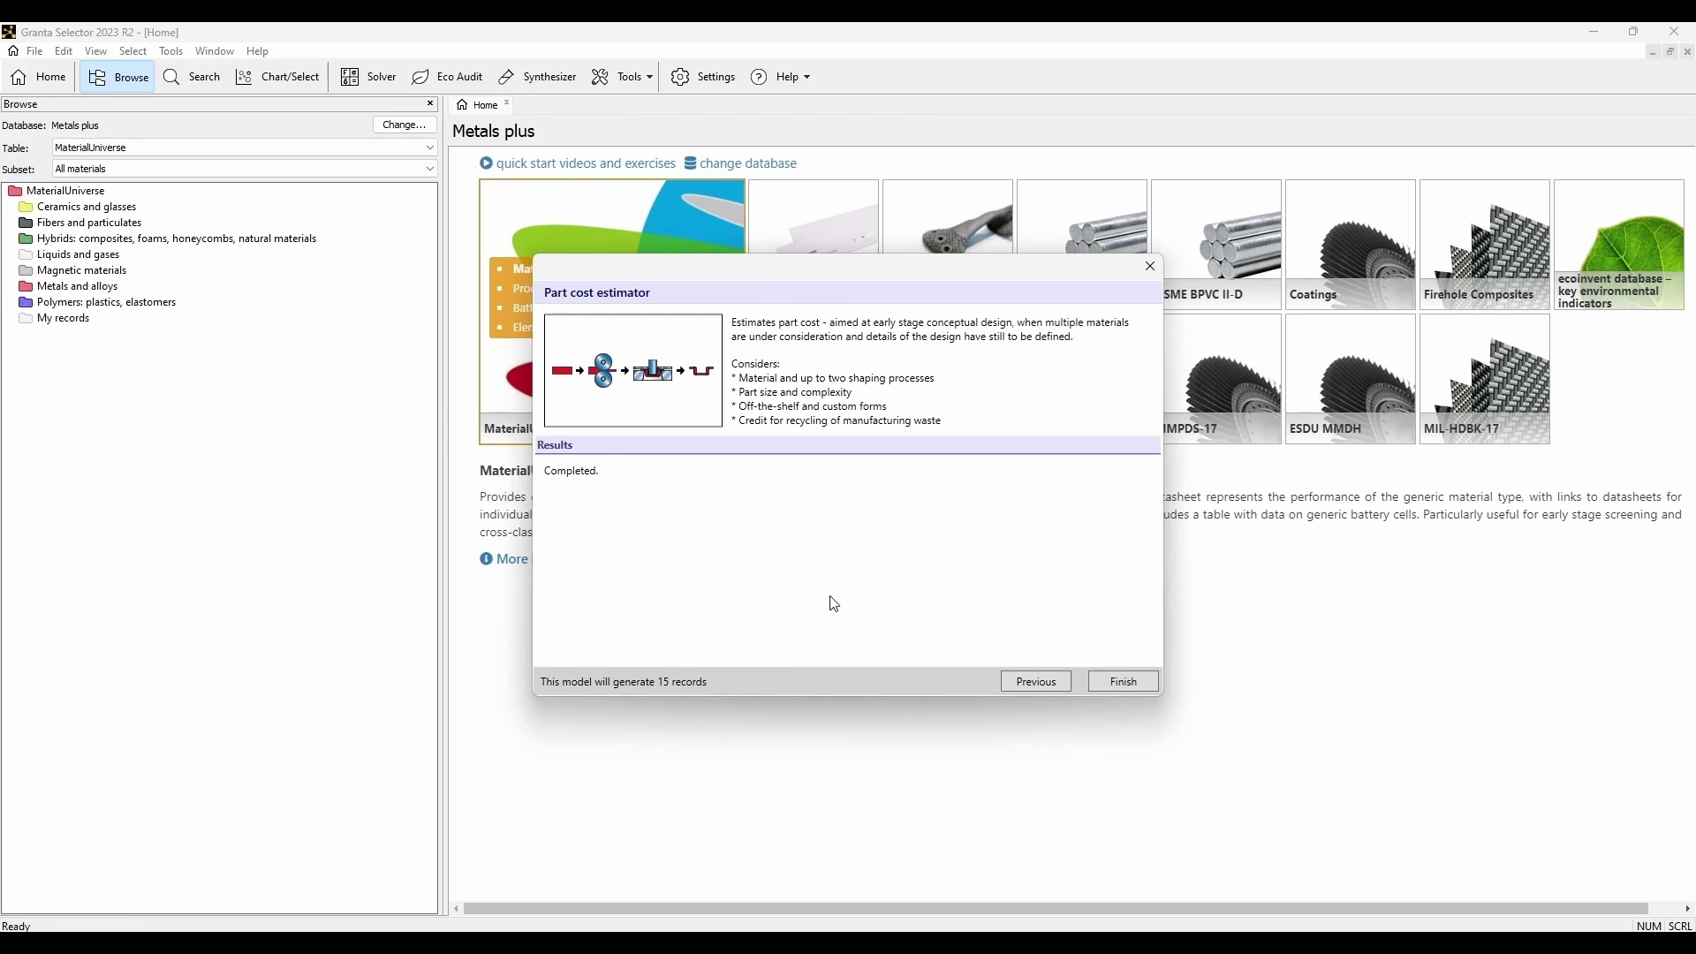
Return to the estimator settings and change the material to cast low alloy steel SAE 4130, normalized & tempered.
click(1059, 683)
click(1076, 480)
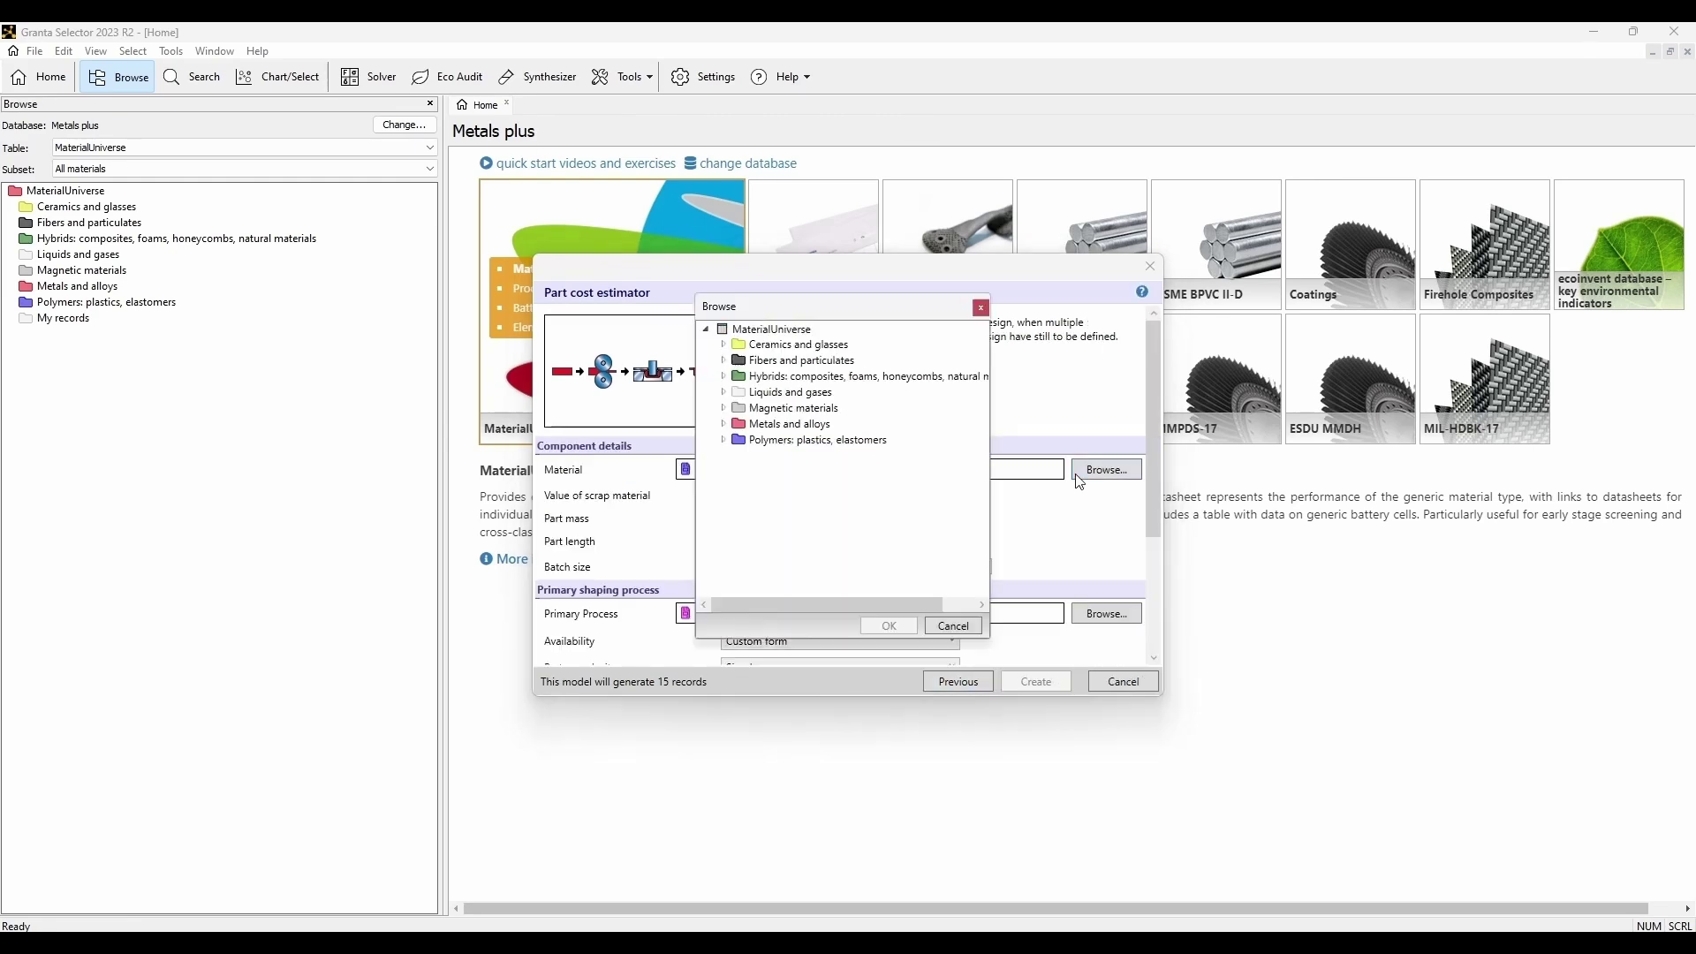
click(723, 424)
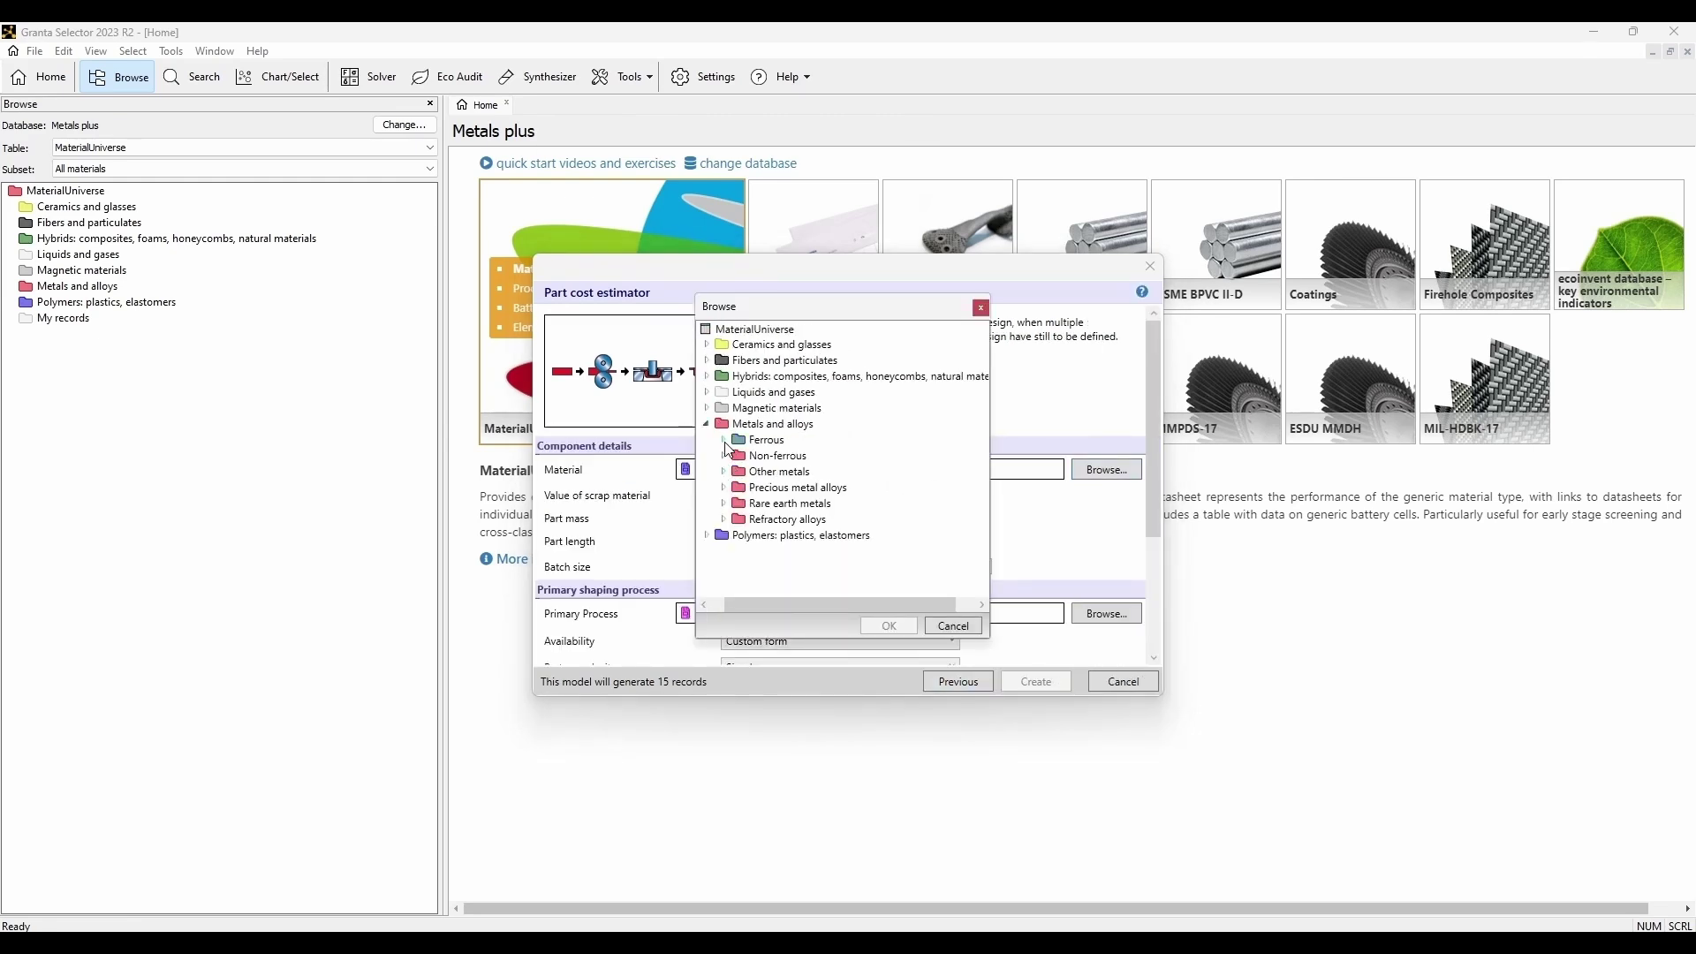
click(740, 439)
click(707, 456)
click(724, 488)
click(740, 504)
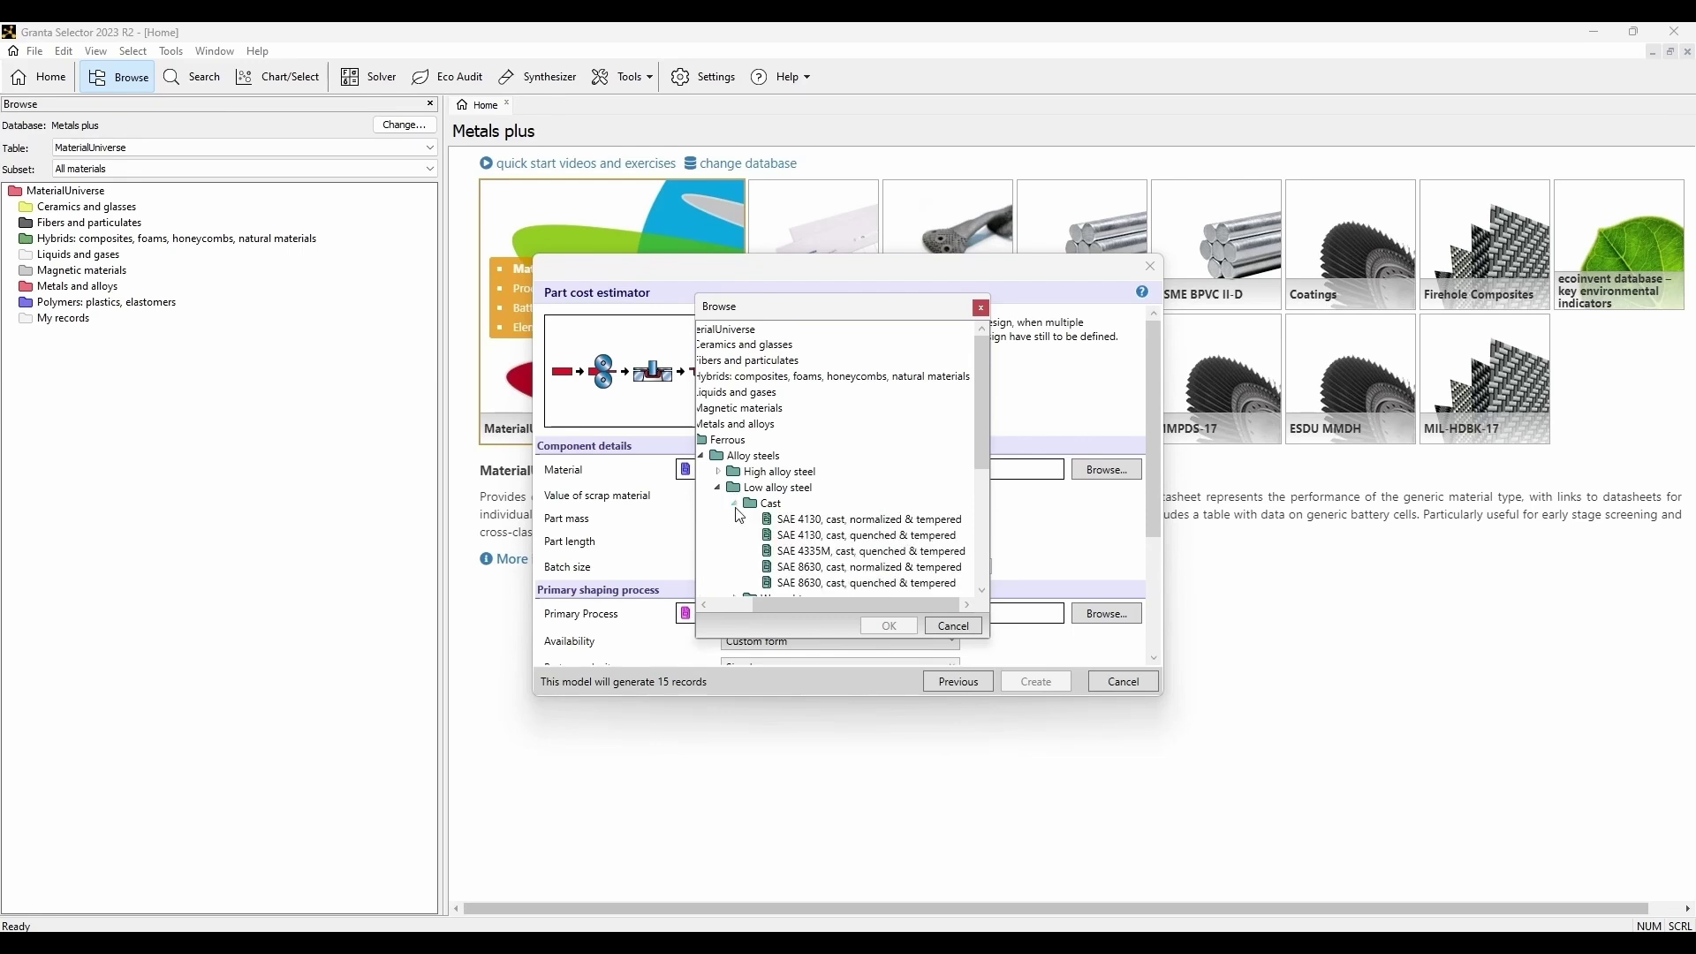
double_click(804, 521)
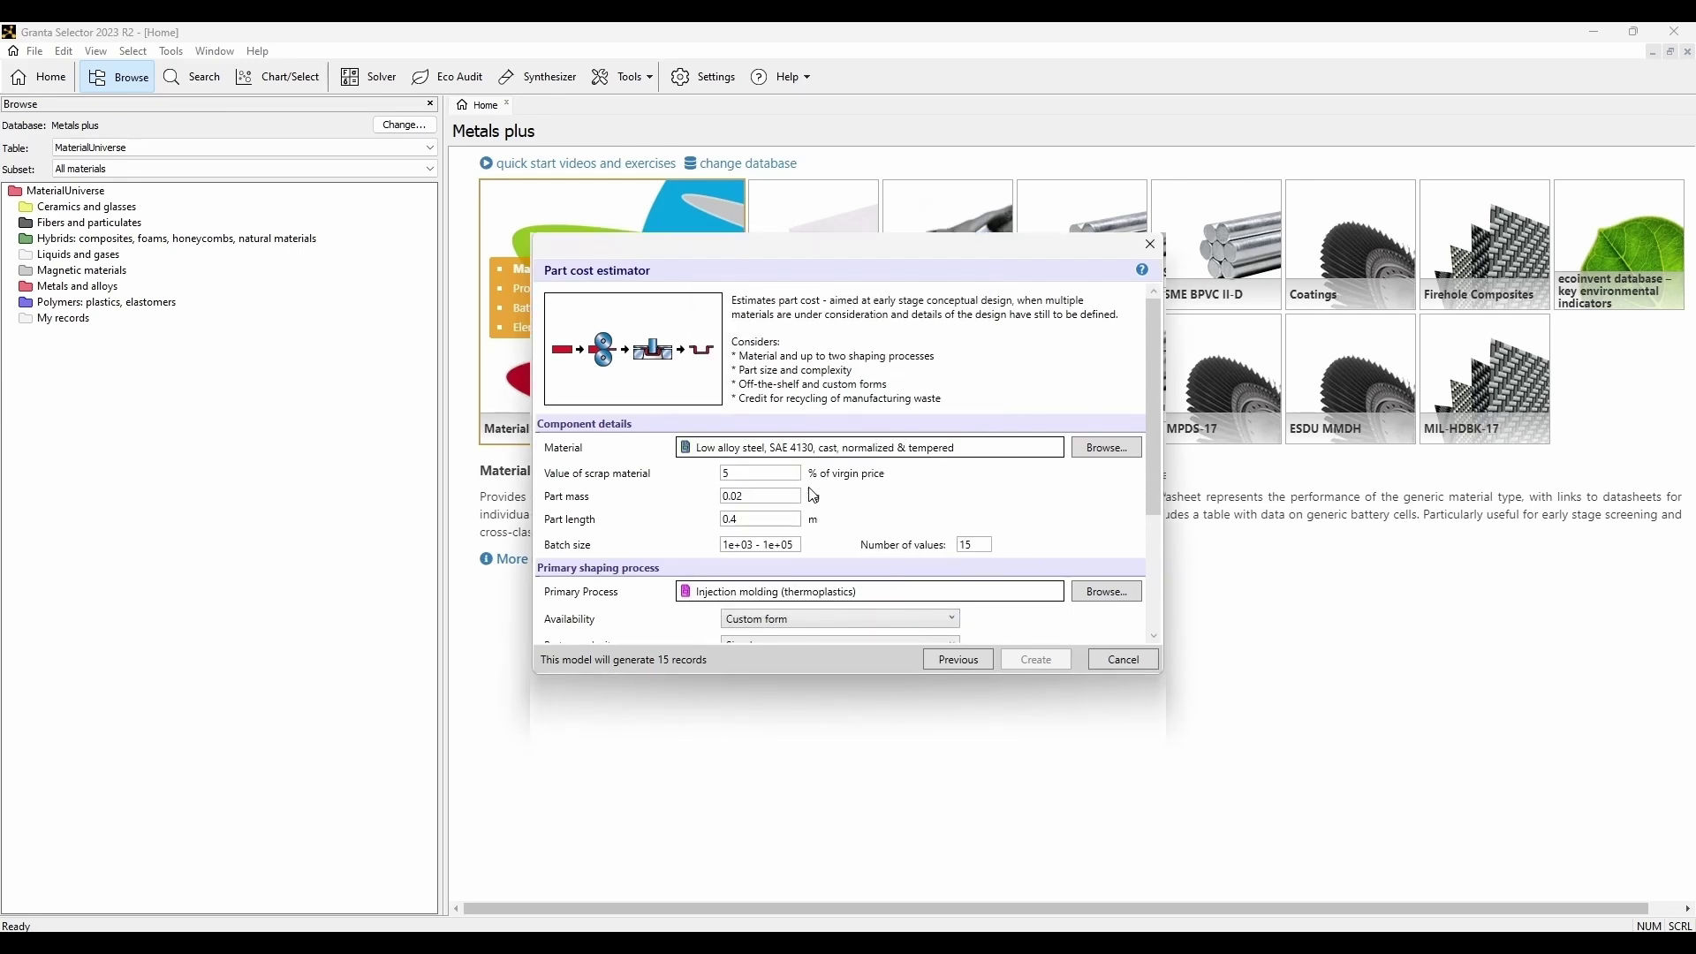
Set the scrap value to 50% and part mass to 0.1 kg, and choose Hot shape rolling as the primary process.
click(789, 472)
click(1106, 592)
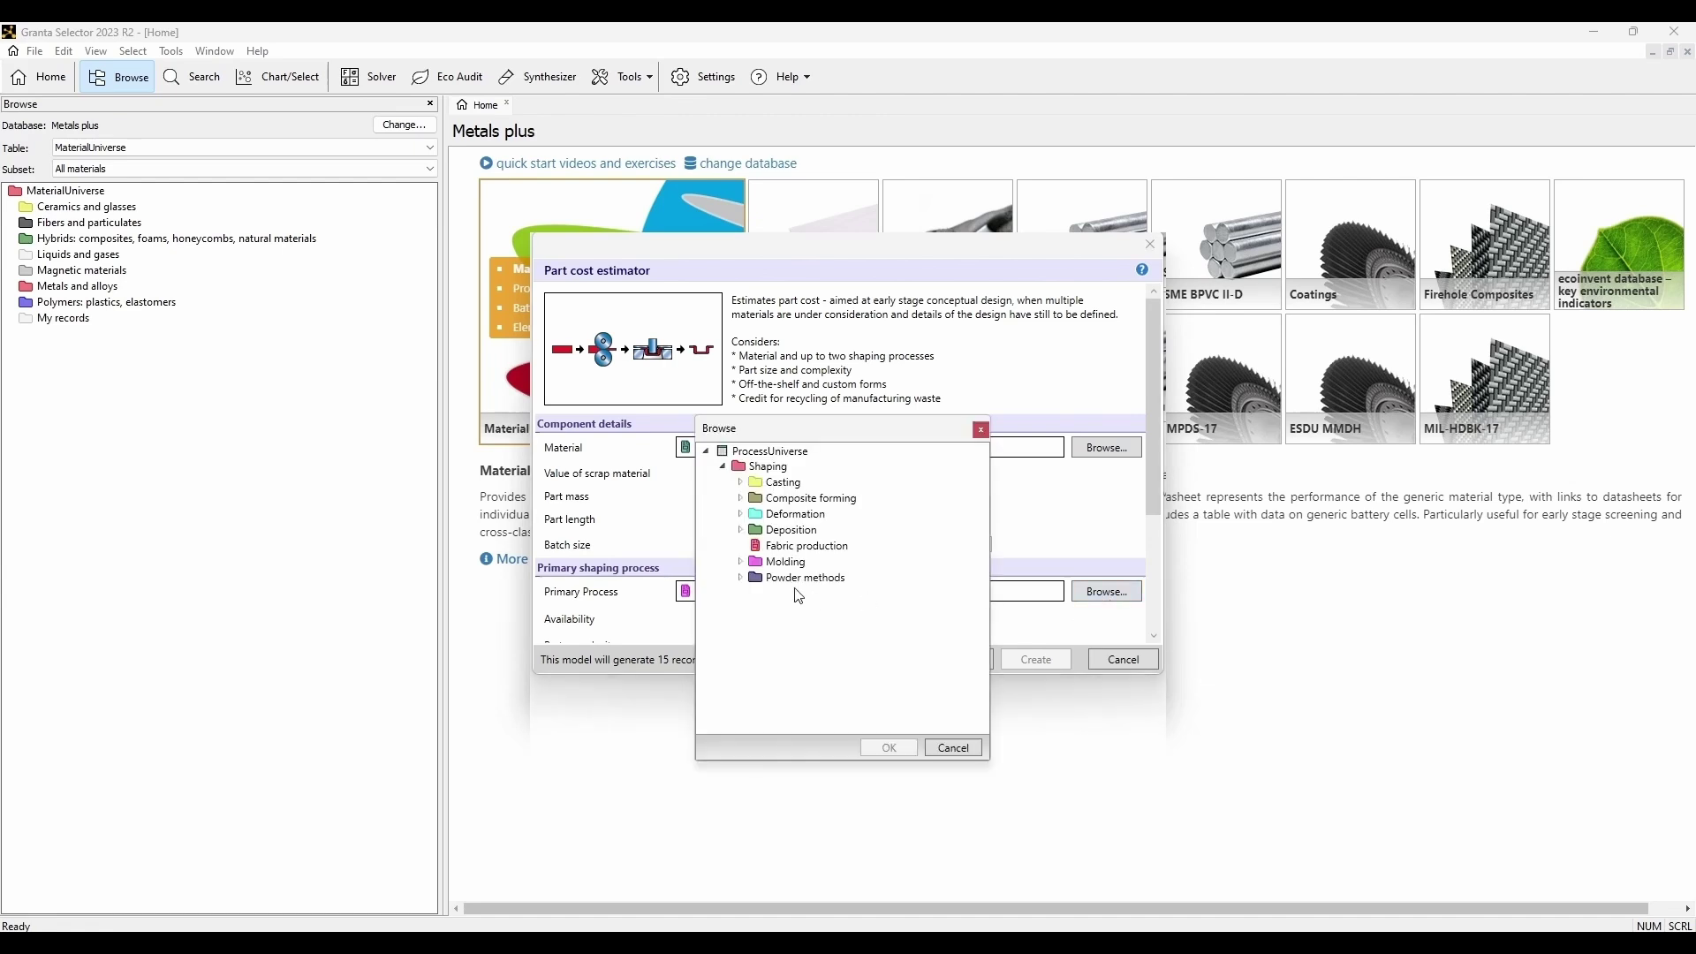
click(740, 514)
click(756, 562)
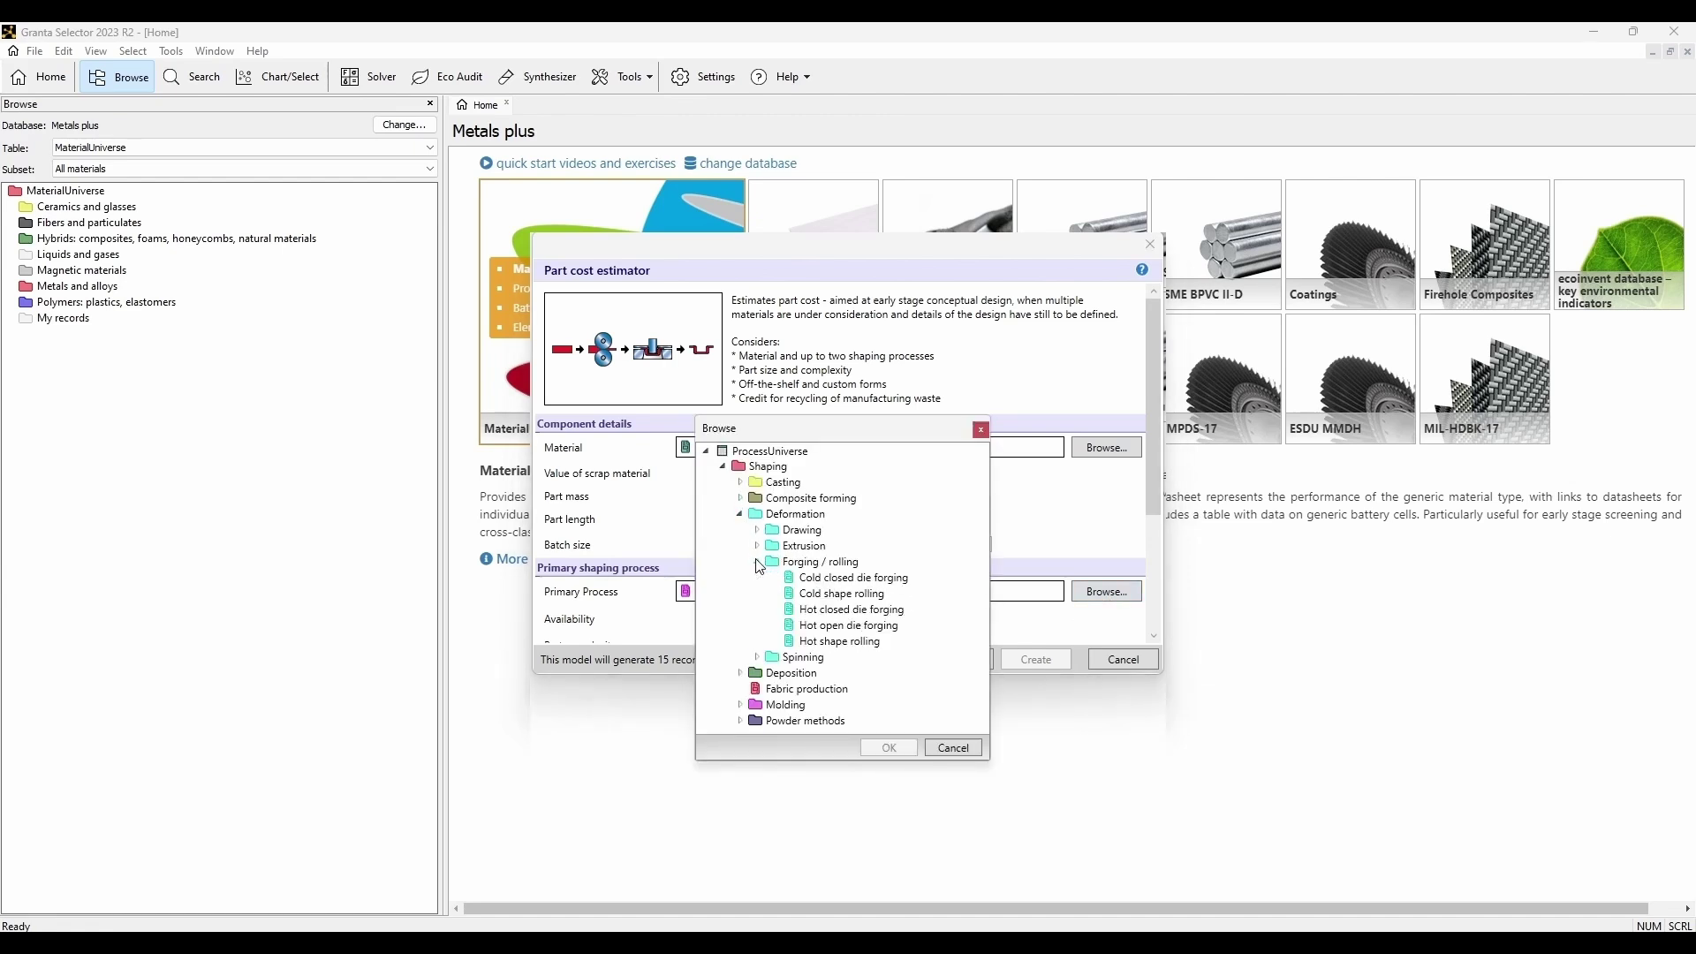
click(837, 641)
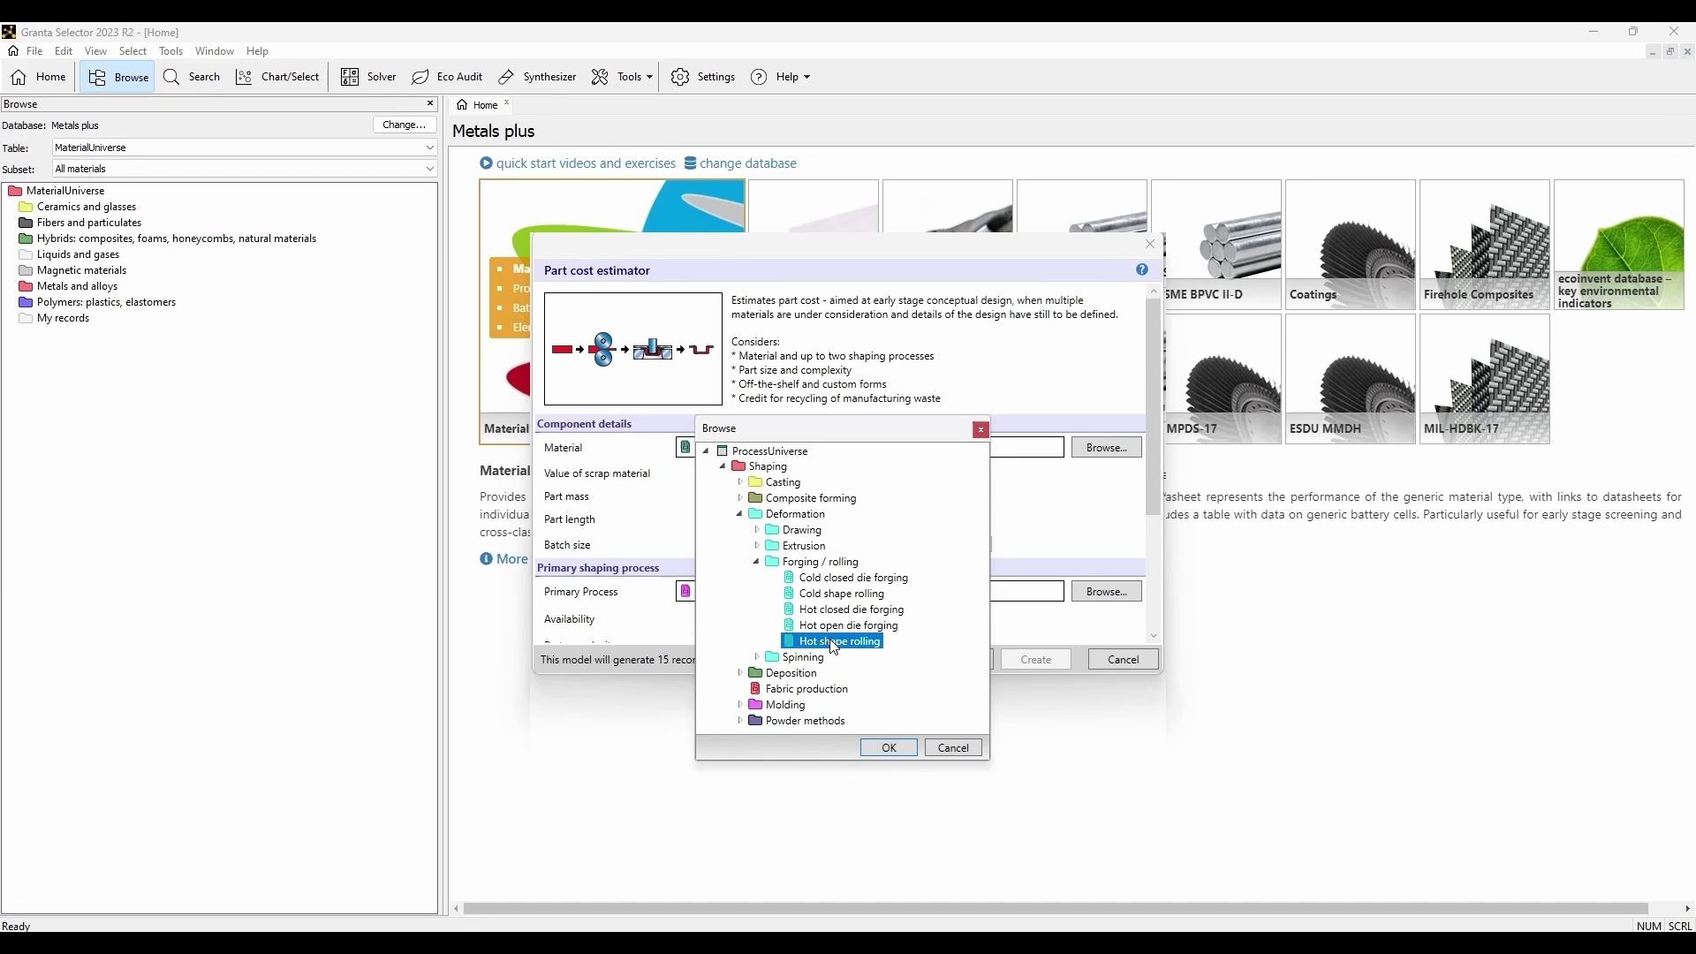
click(892, 748)
Include a secondary shaping process and choose Press forming for it.
scroll(1027, 541, down, 3)
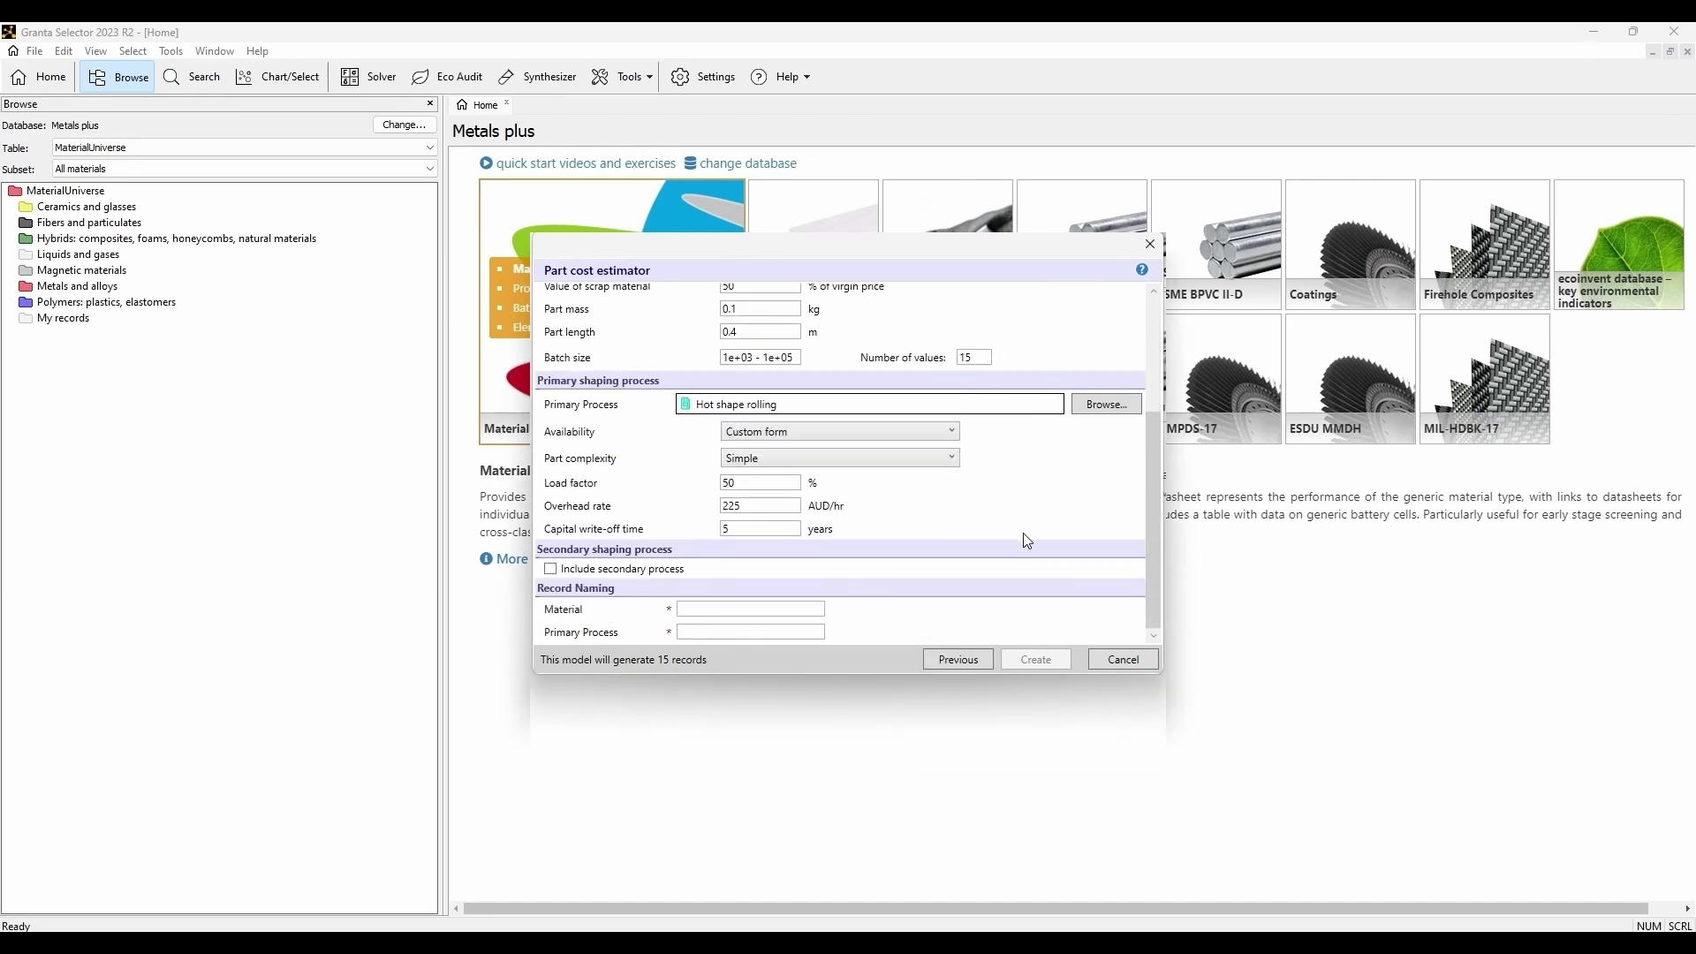
click(557, 568)
scroll(1016, 501, down, 1)
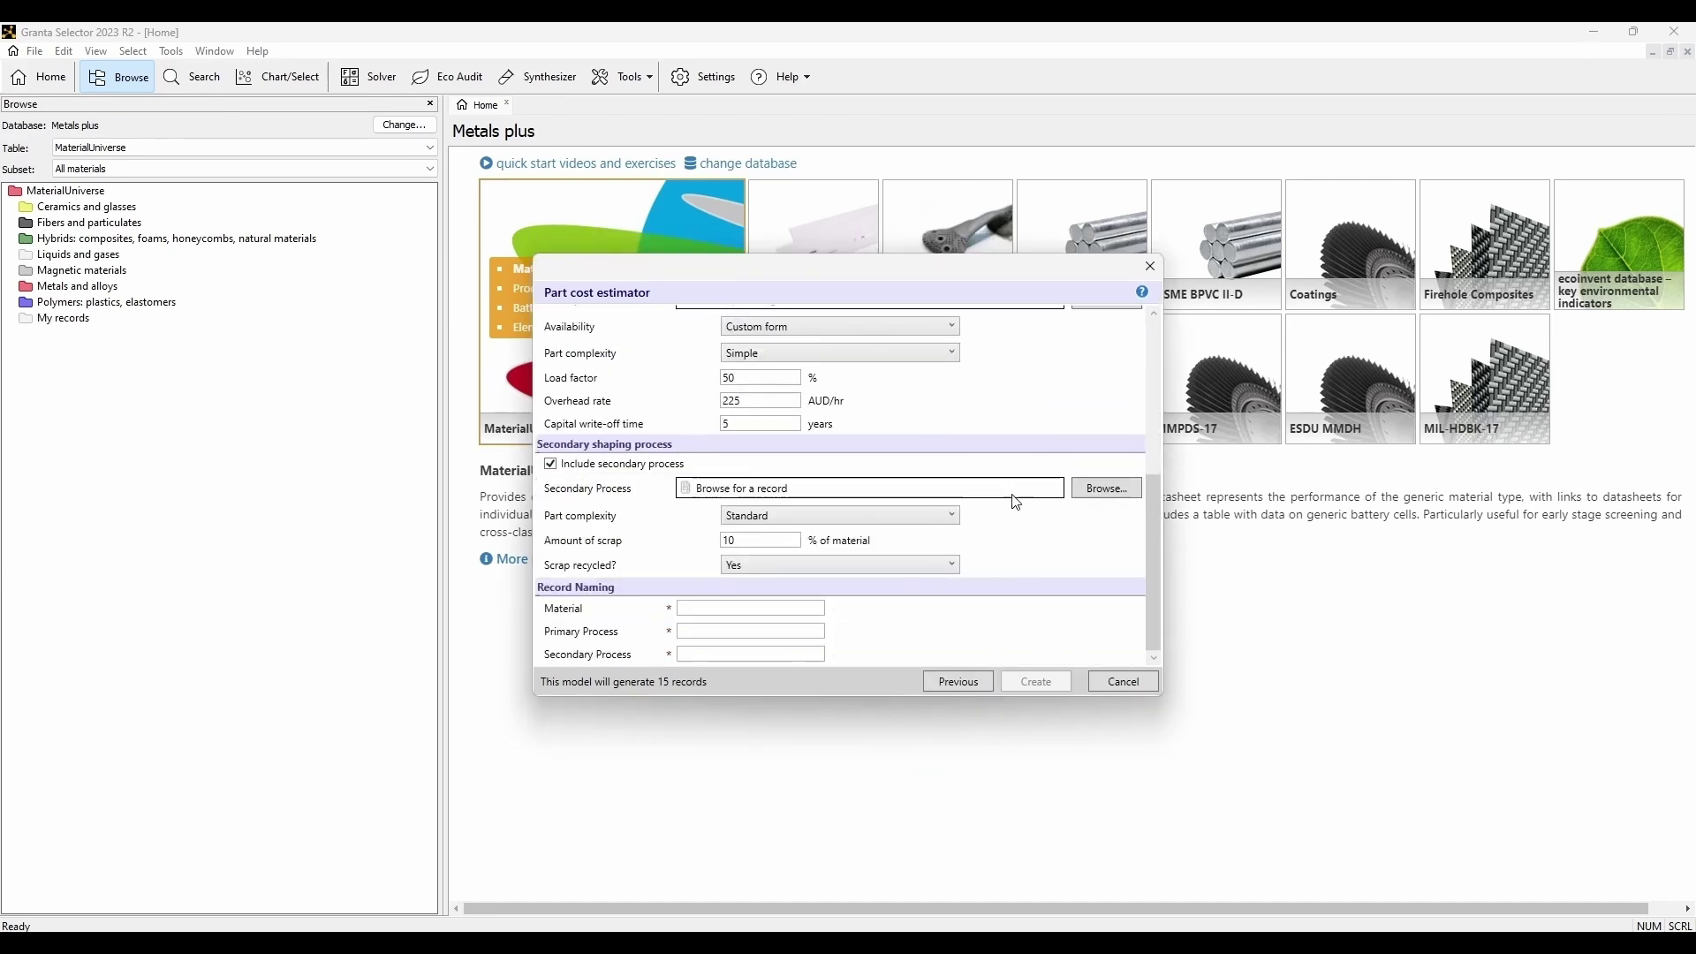
click(1078, 493)
click(740, 379)
click(756, 426)
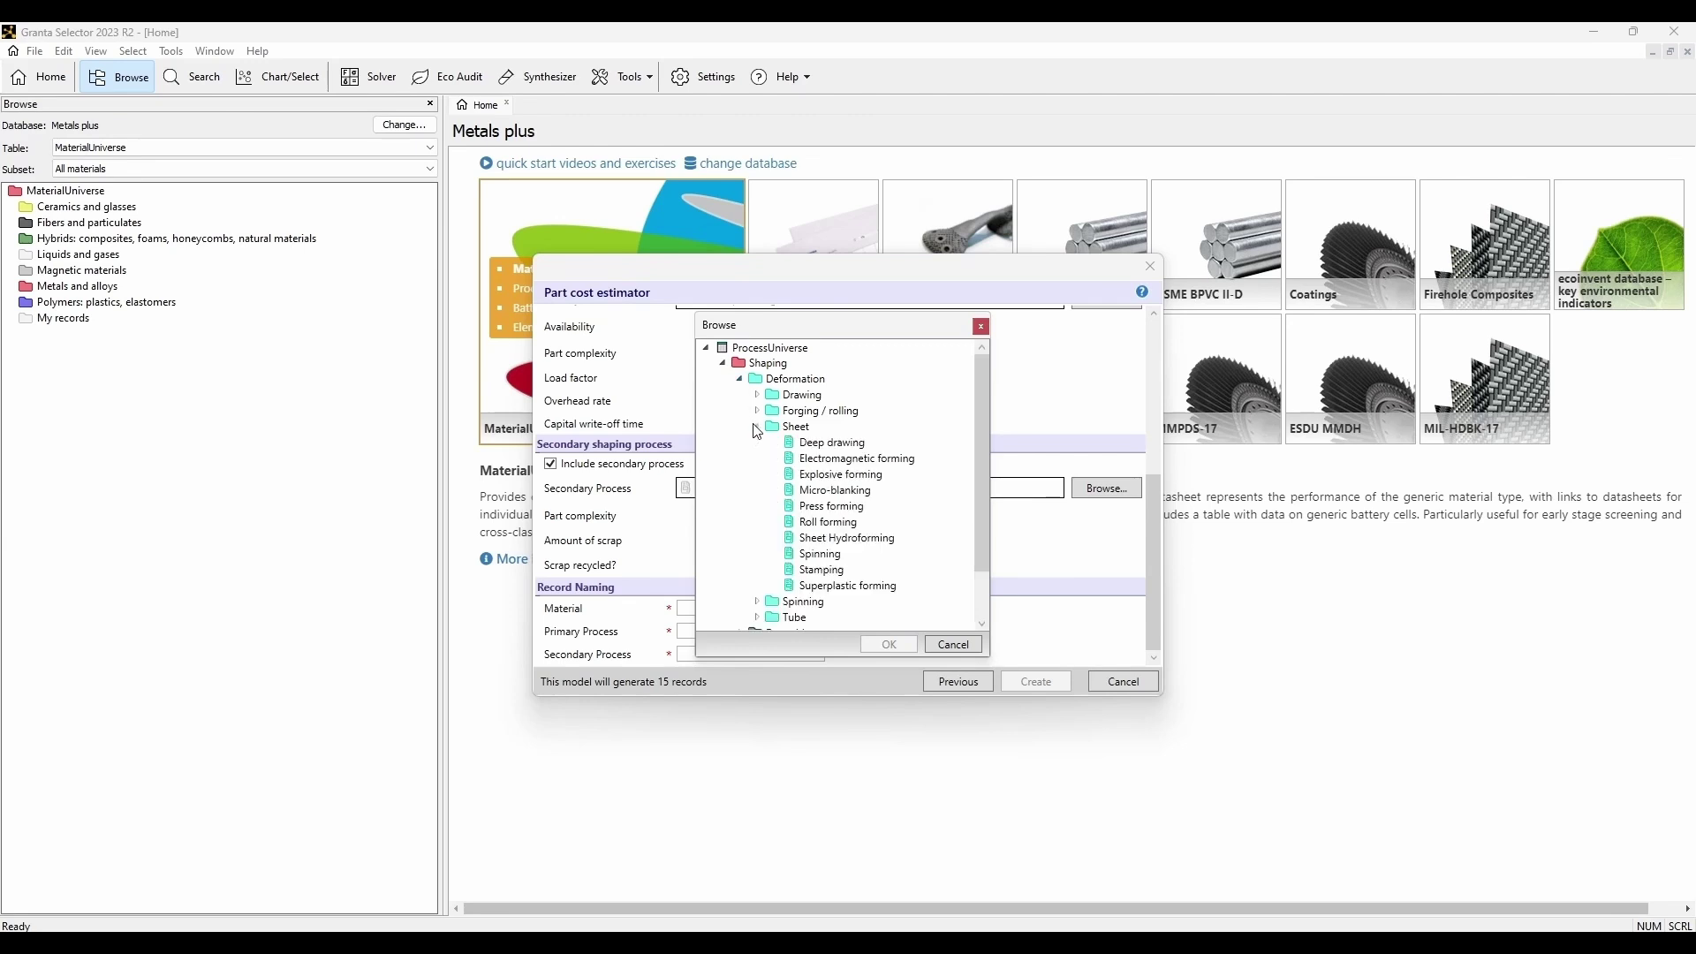
click(834, 507)
click(891, 645)
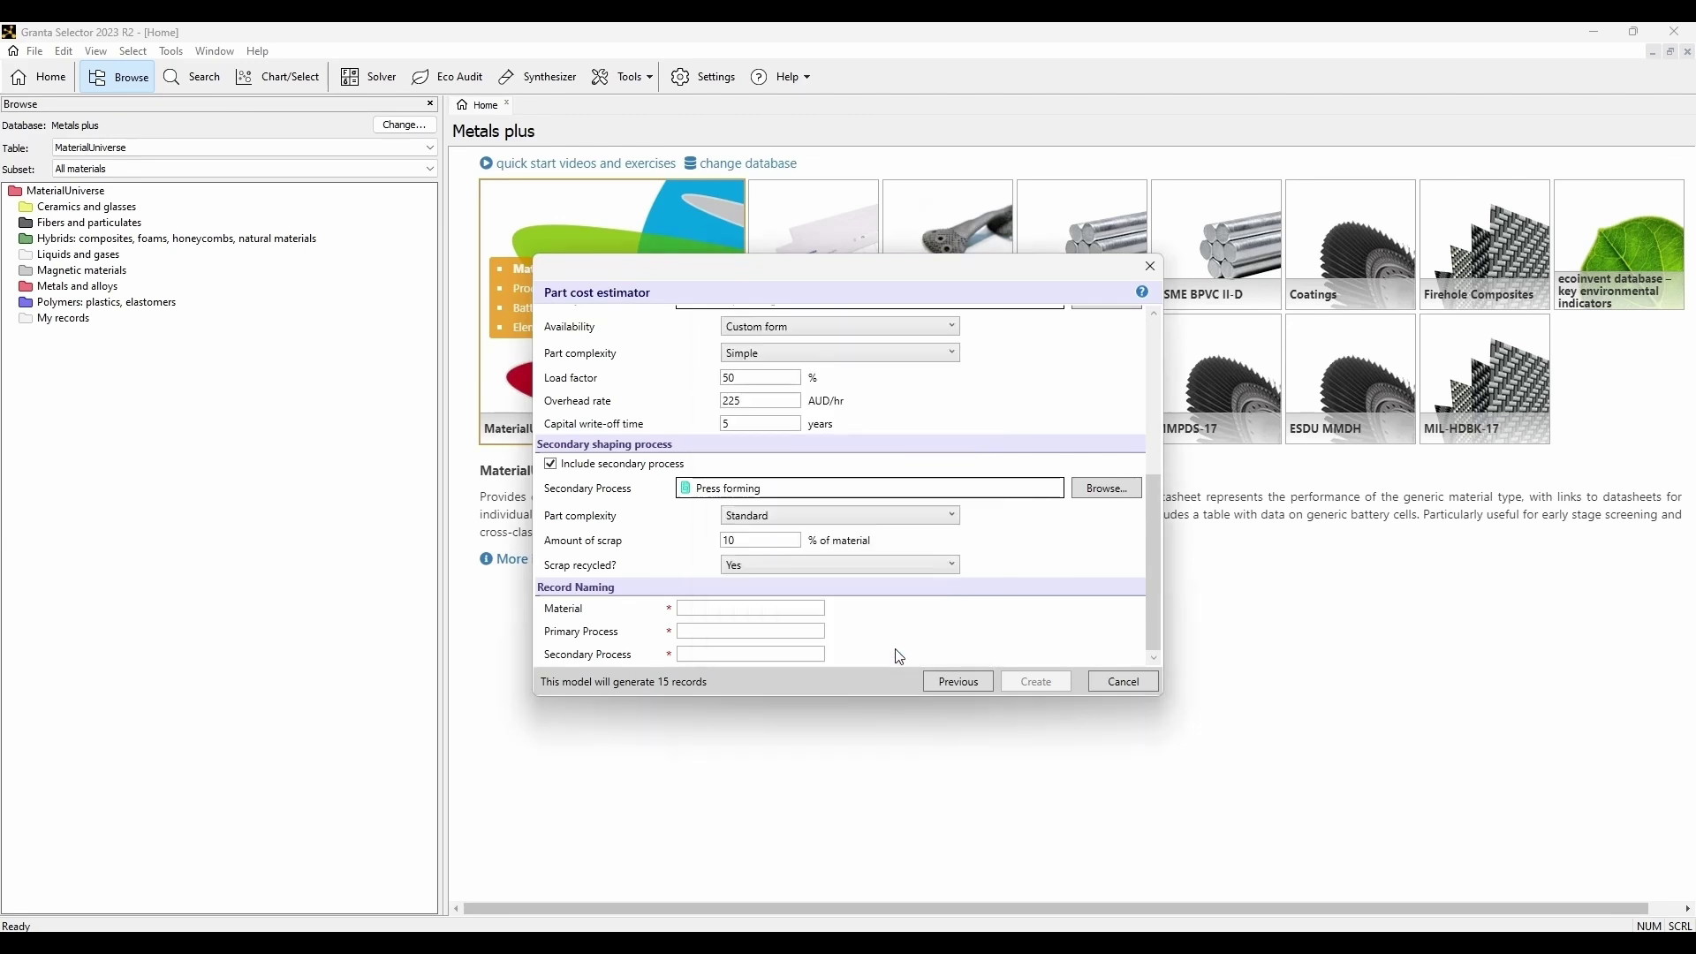
Name the material Steel, primary process Rolling and secondary process Pressing, create the records and finish the cost estimator.
click(774, 607)
text(Steel)
key(Tab)
text(Rolling)
key(Tab)
text(Pr)
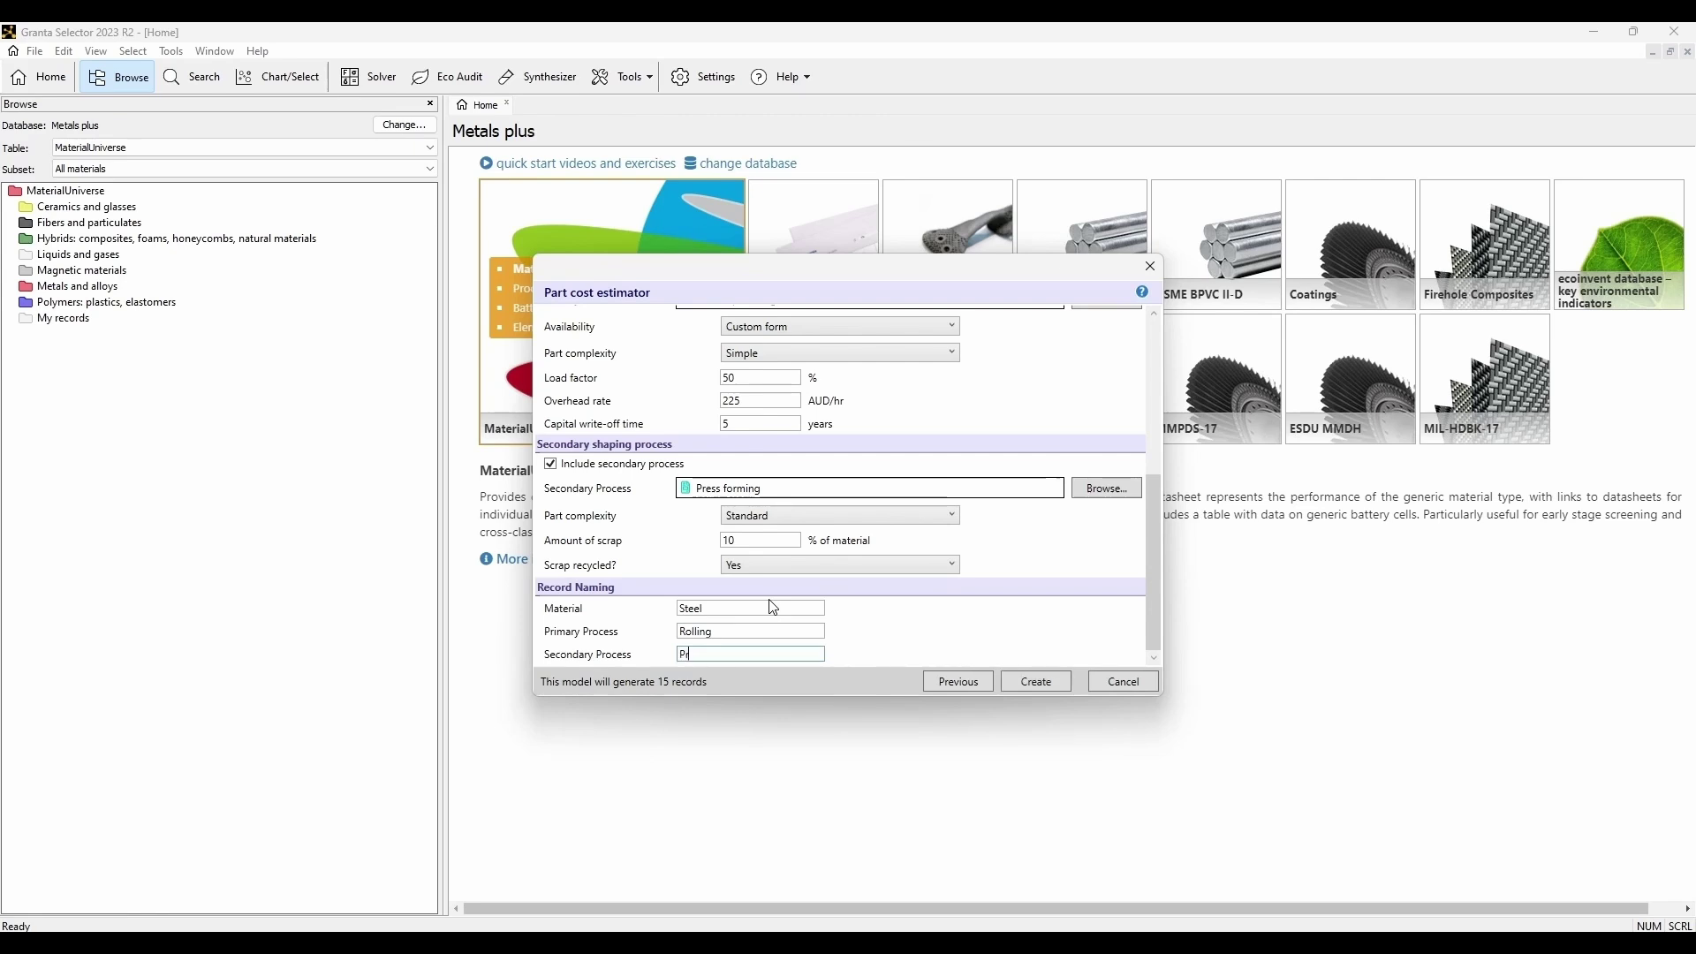
text(essing)
click(1042, 680)
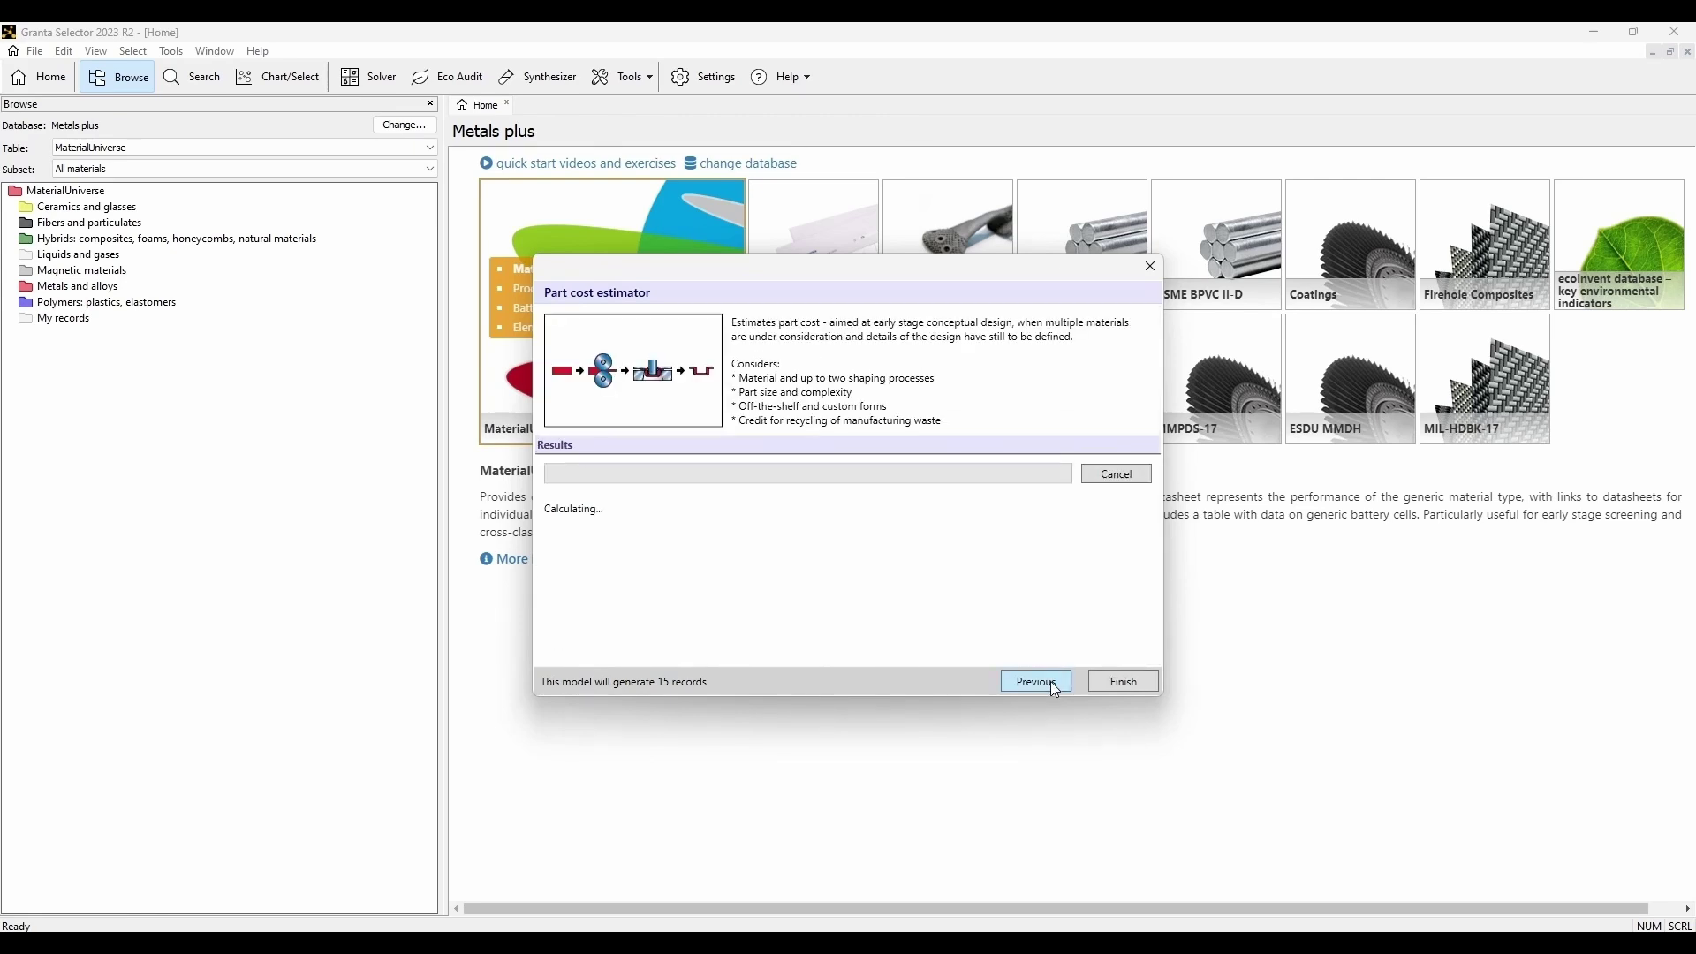
click(1122, 688)
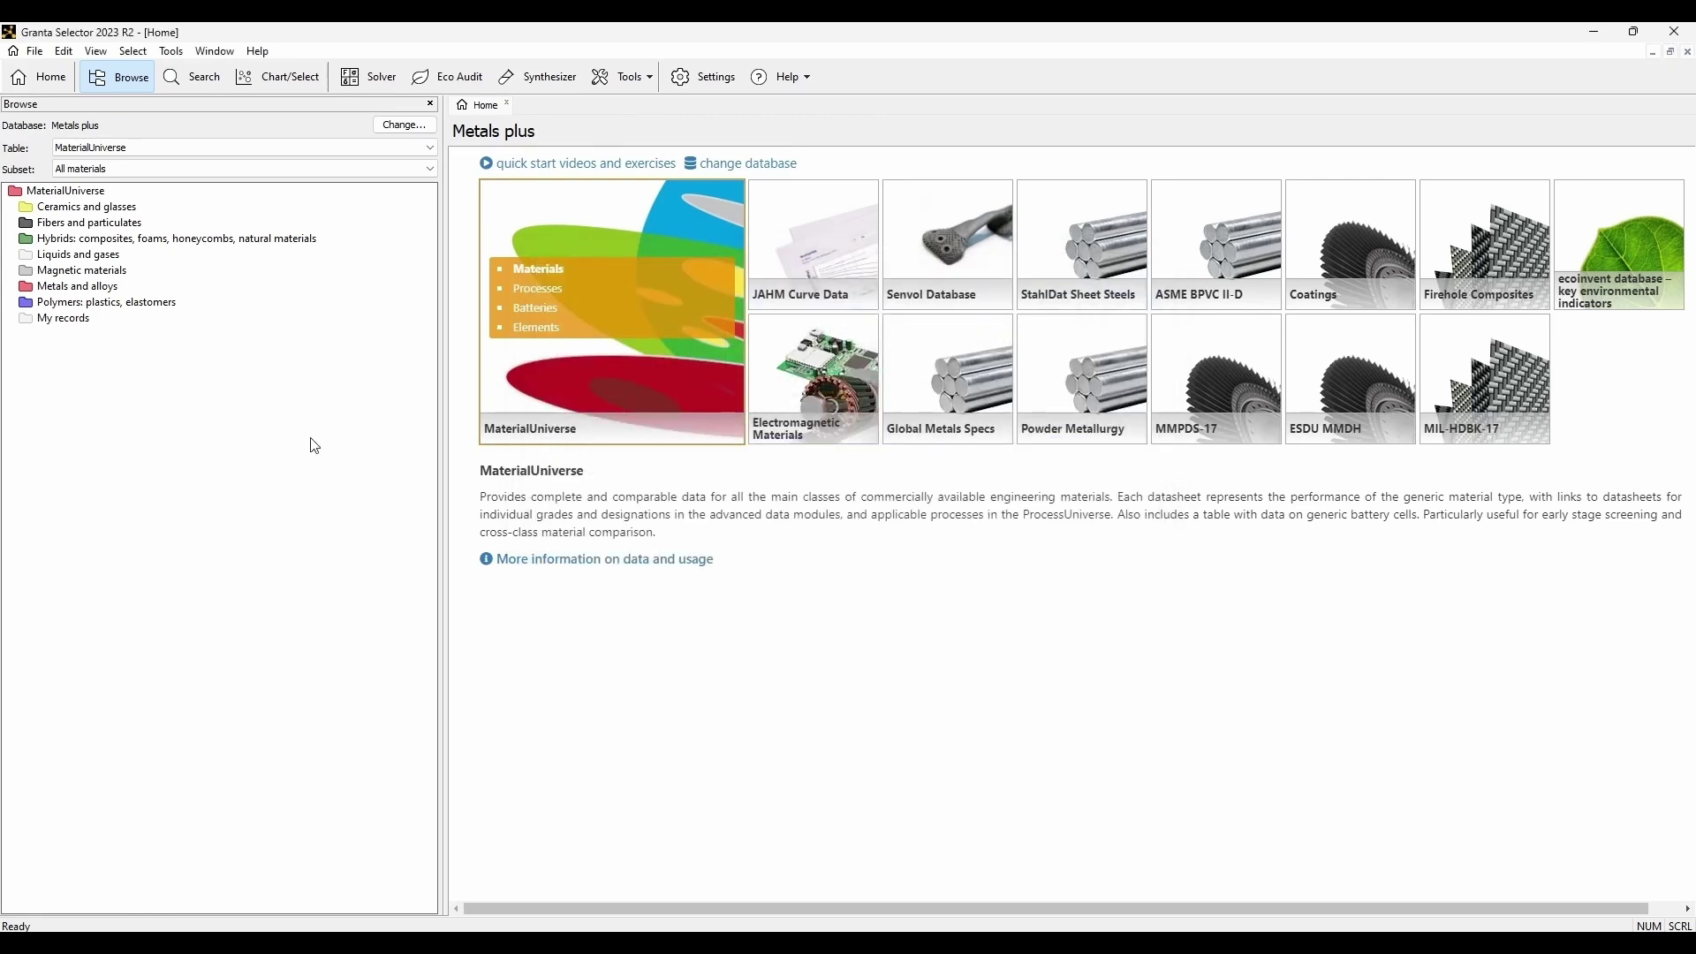
Expand My records down to the part cost estimator results and set the PEEK, Injection Molding folder's record color to Blue.
click(10, 318)
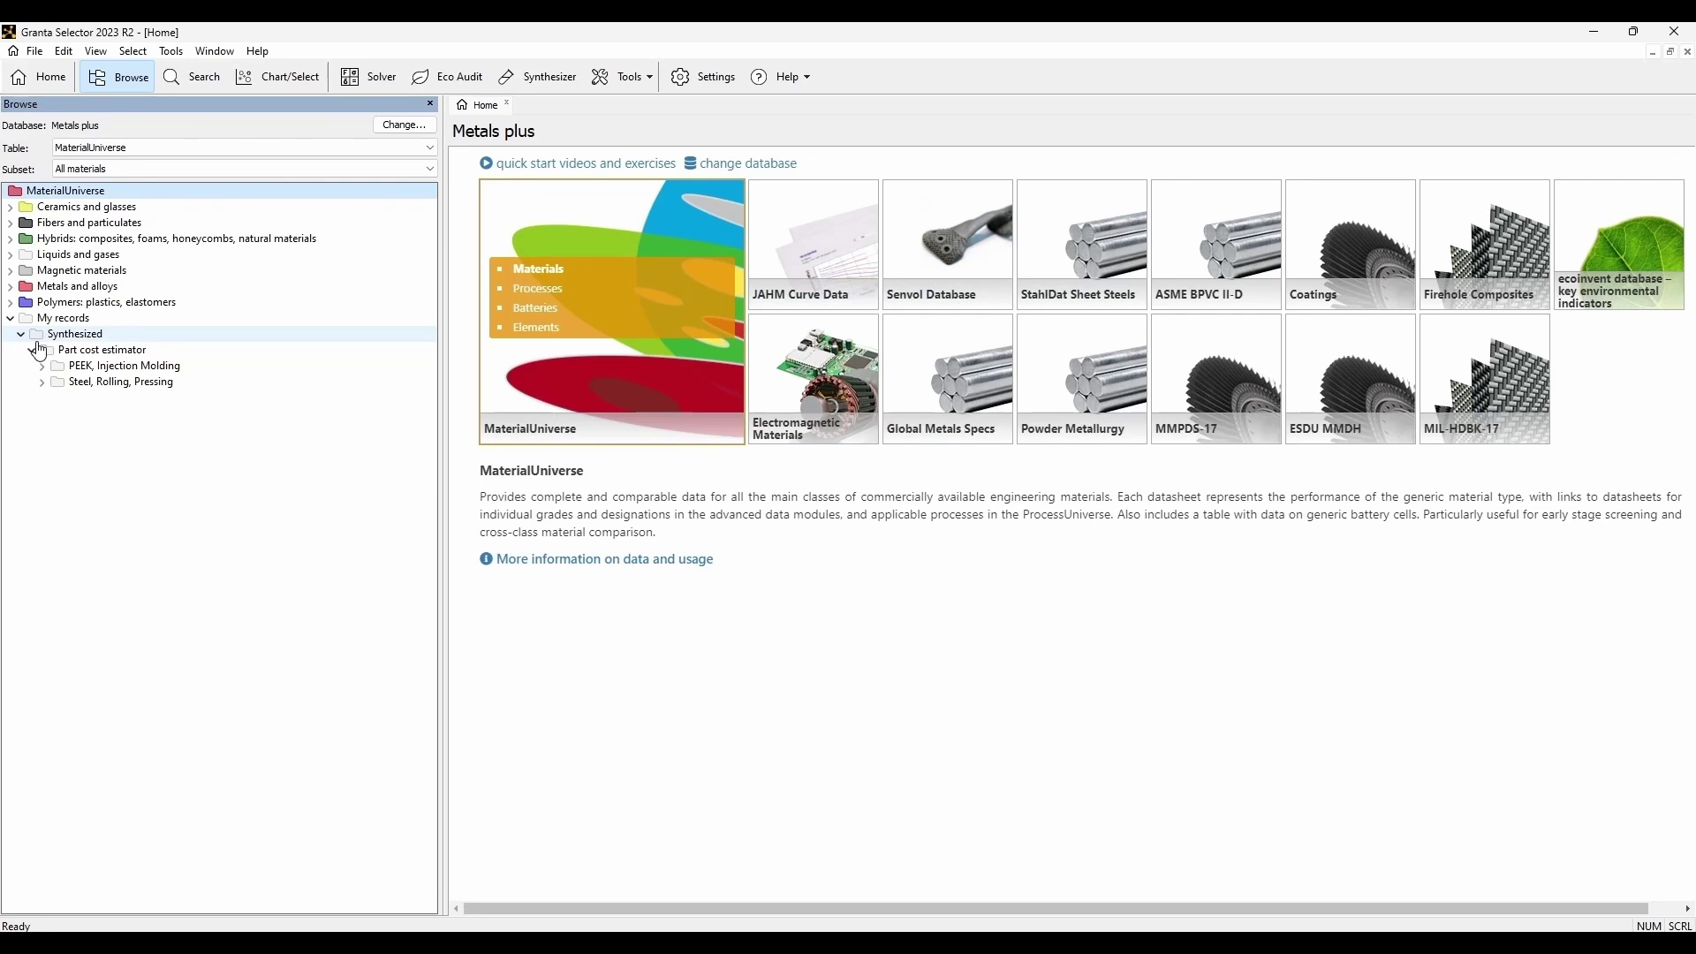
click(106, 368)
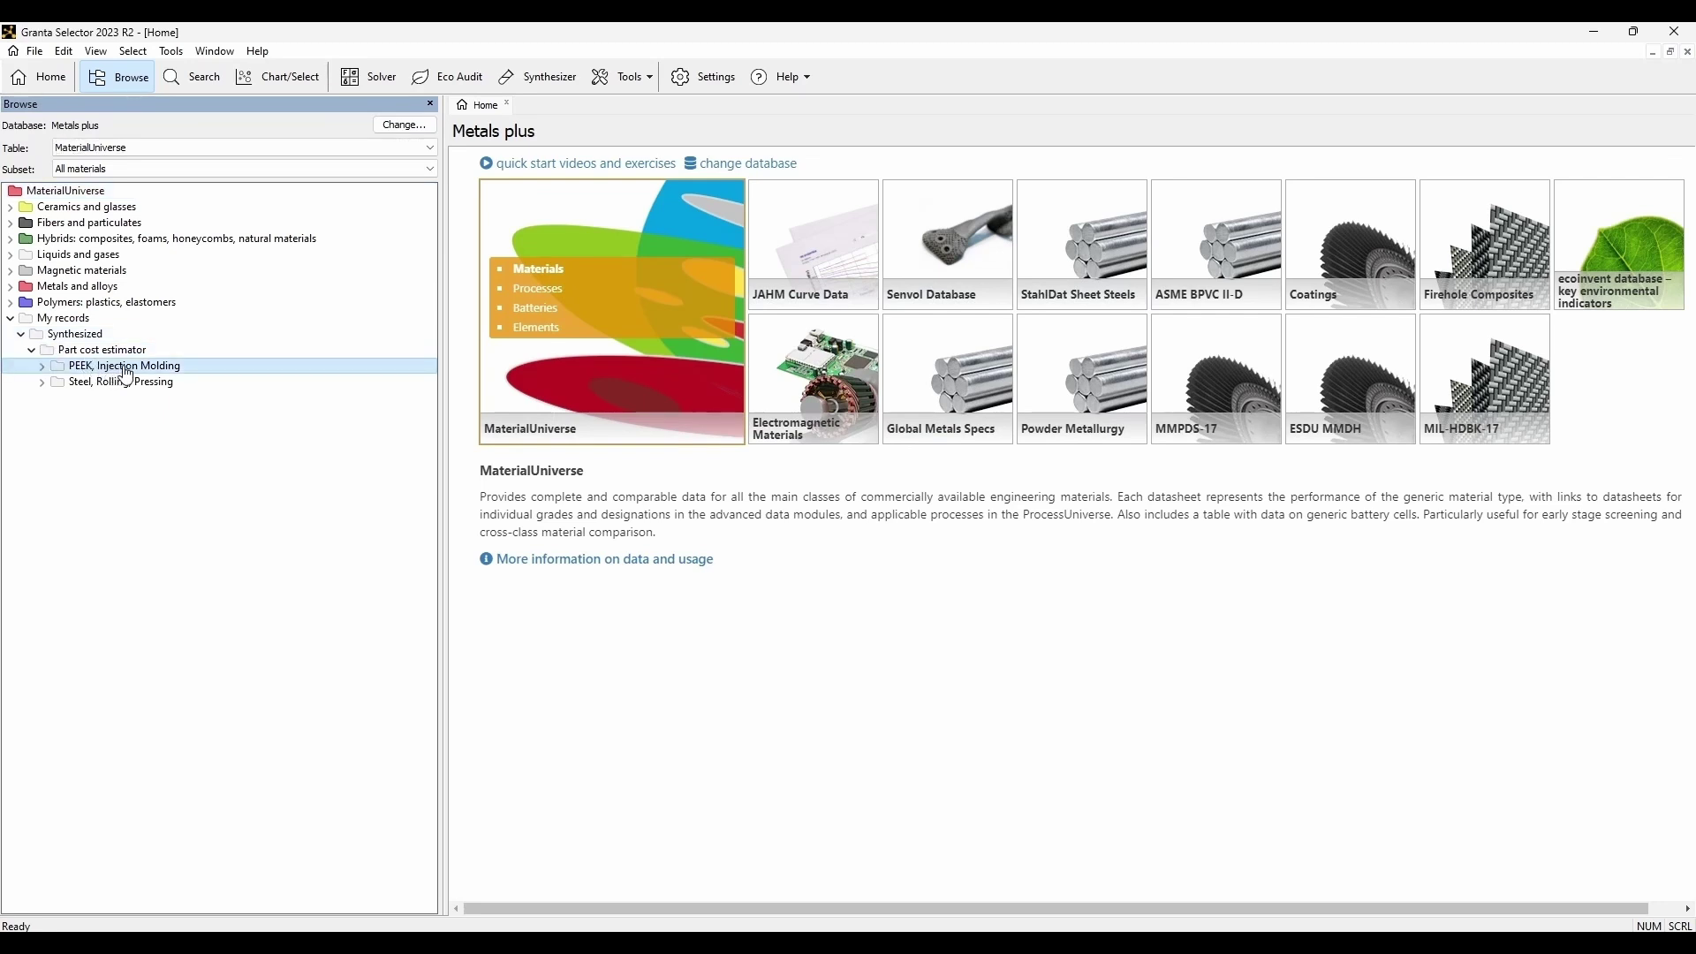
right_click(125, 370)
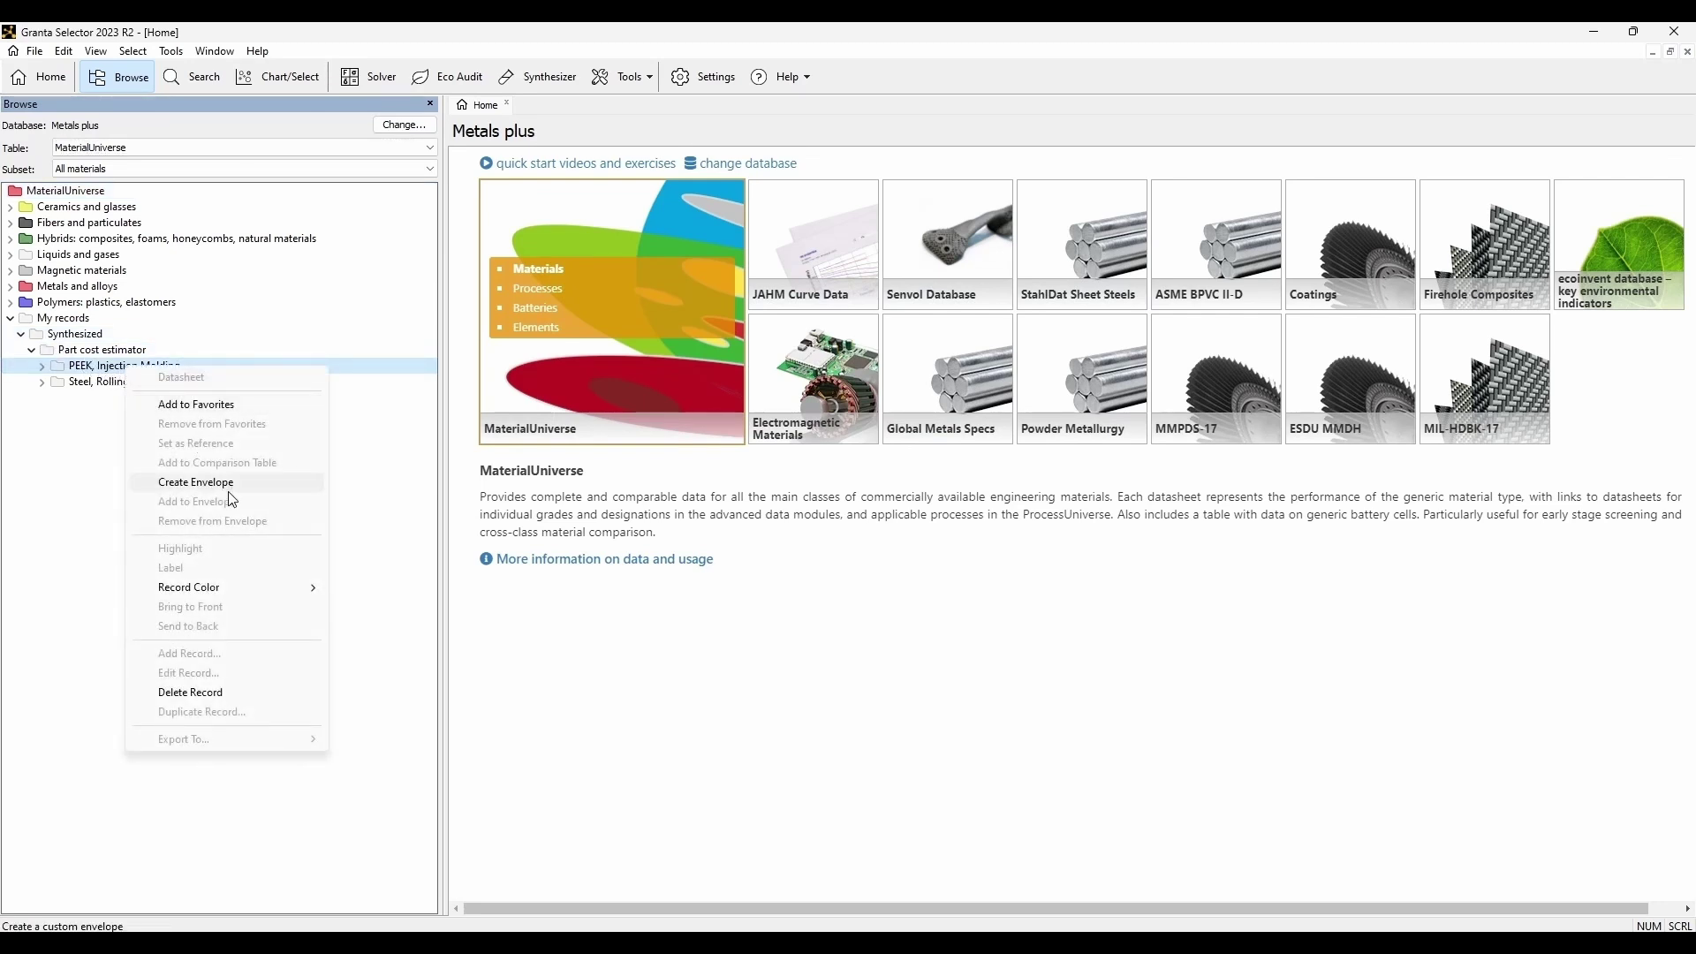
mouse_move(246, 598)
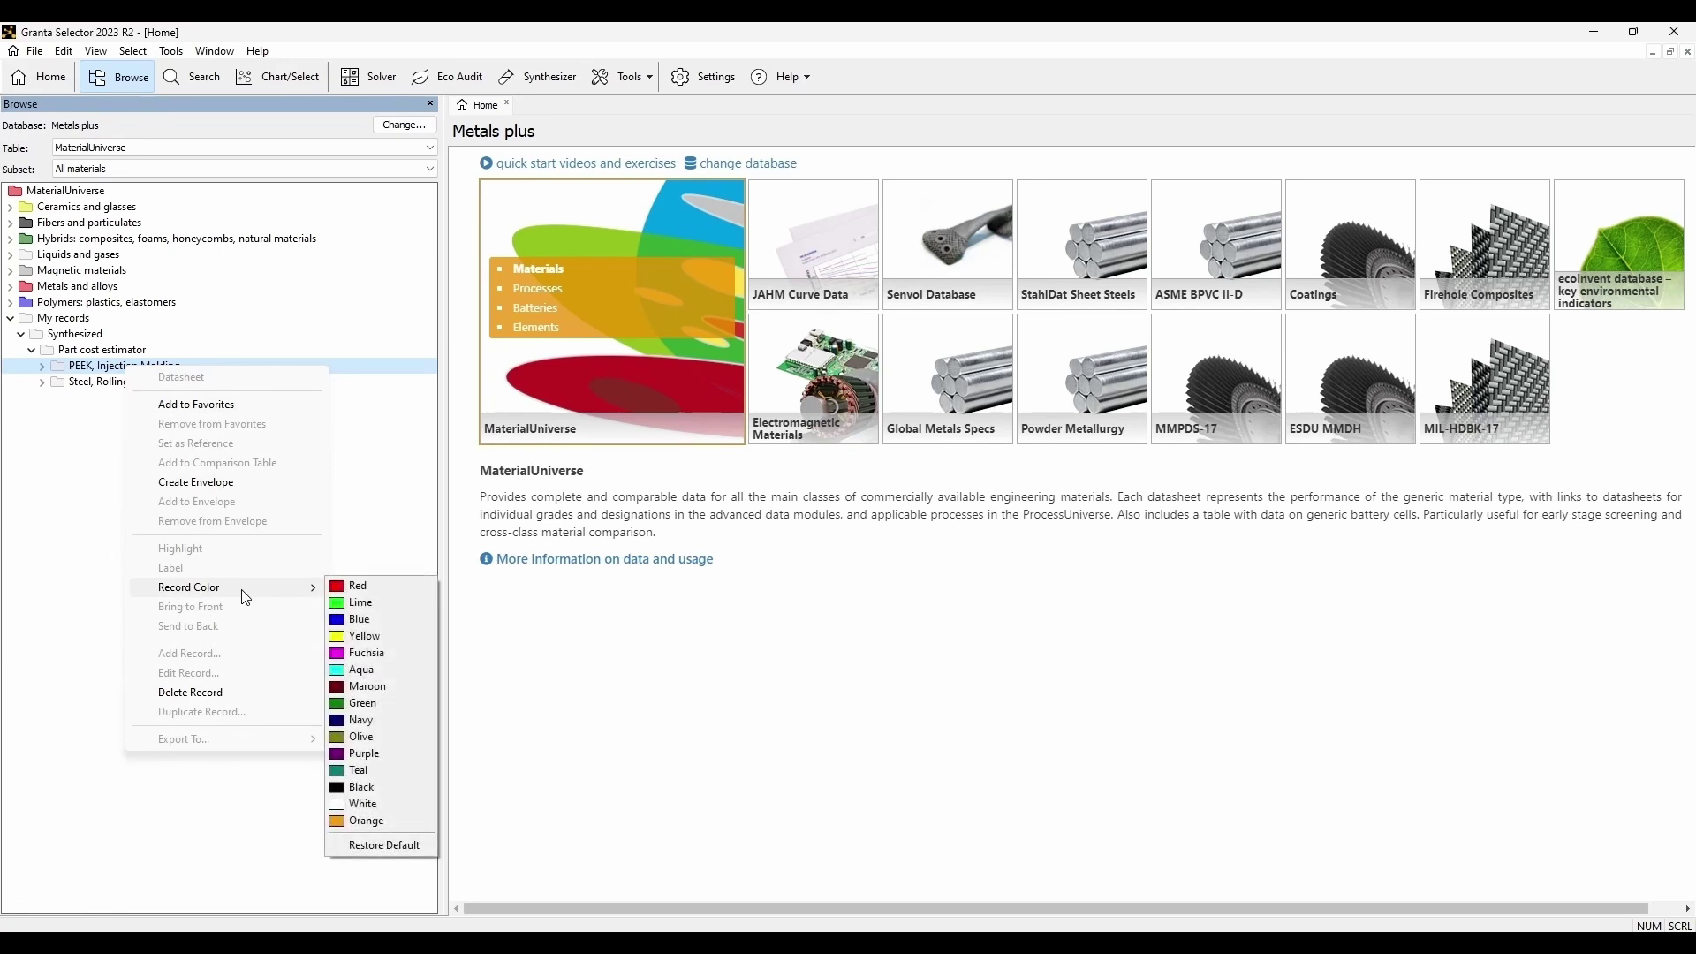
click(371, 621)
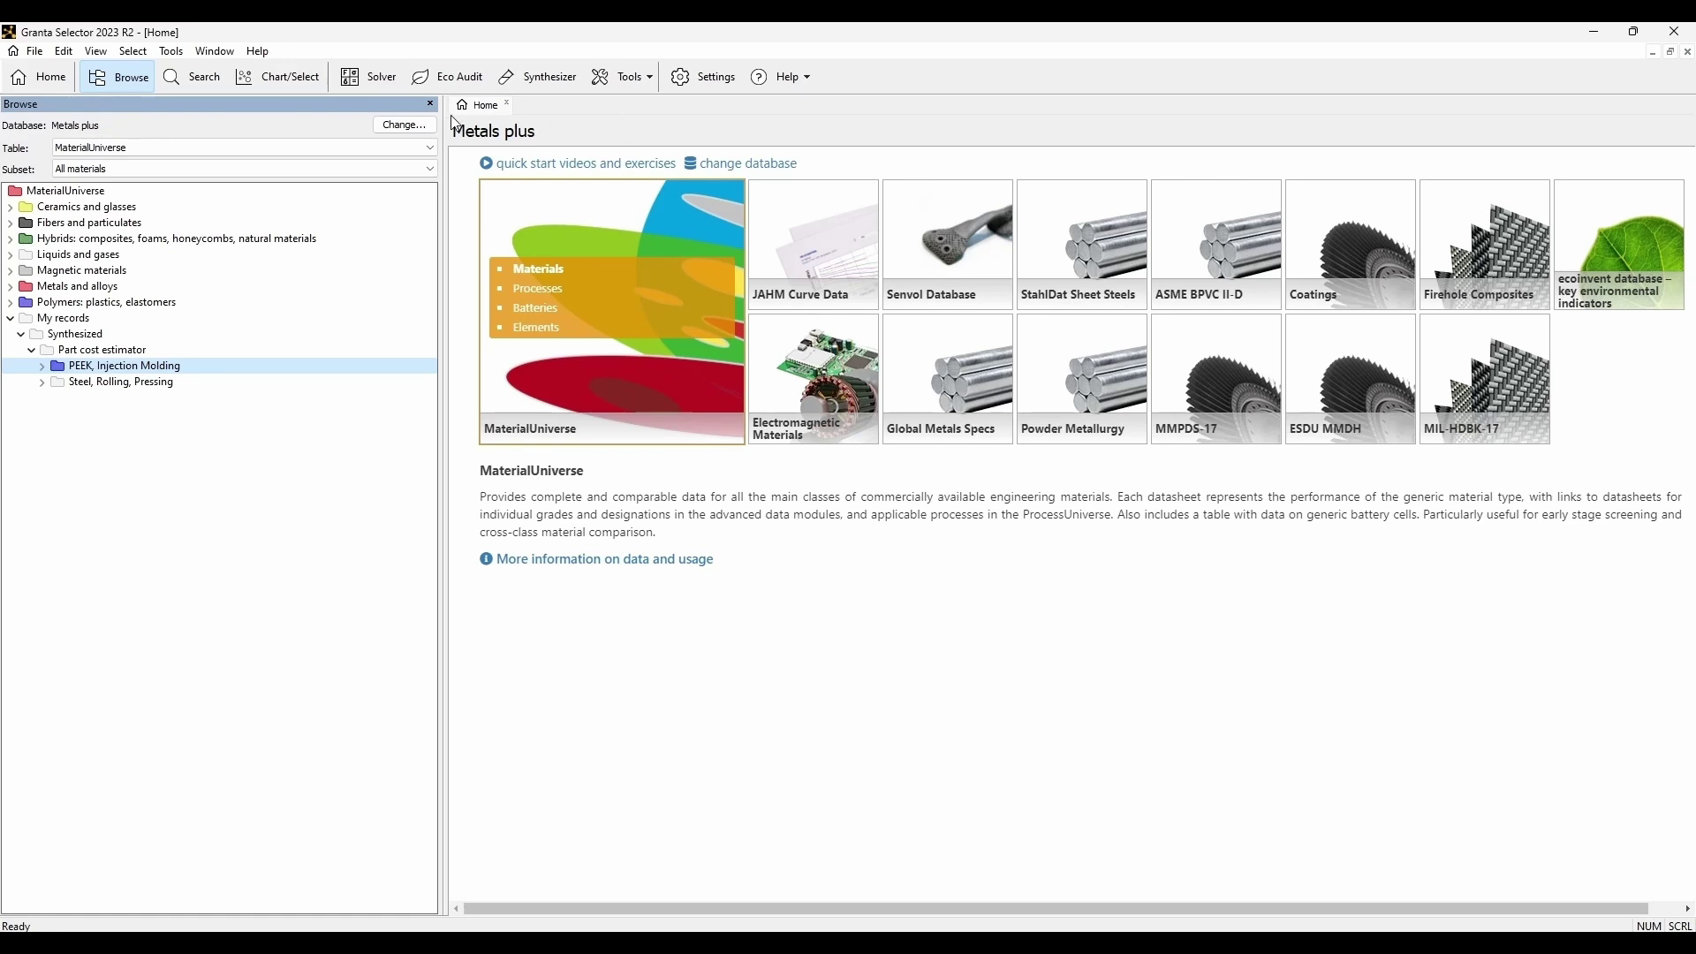
Start a selection project that selects from MaterialUniverse: All materials.
click(286, 86)
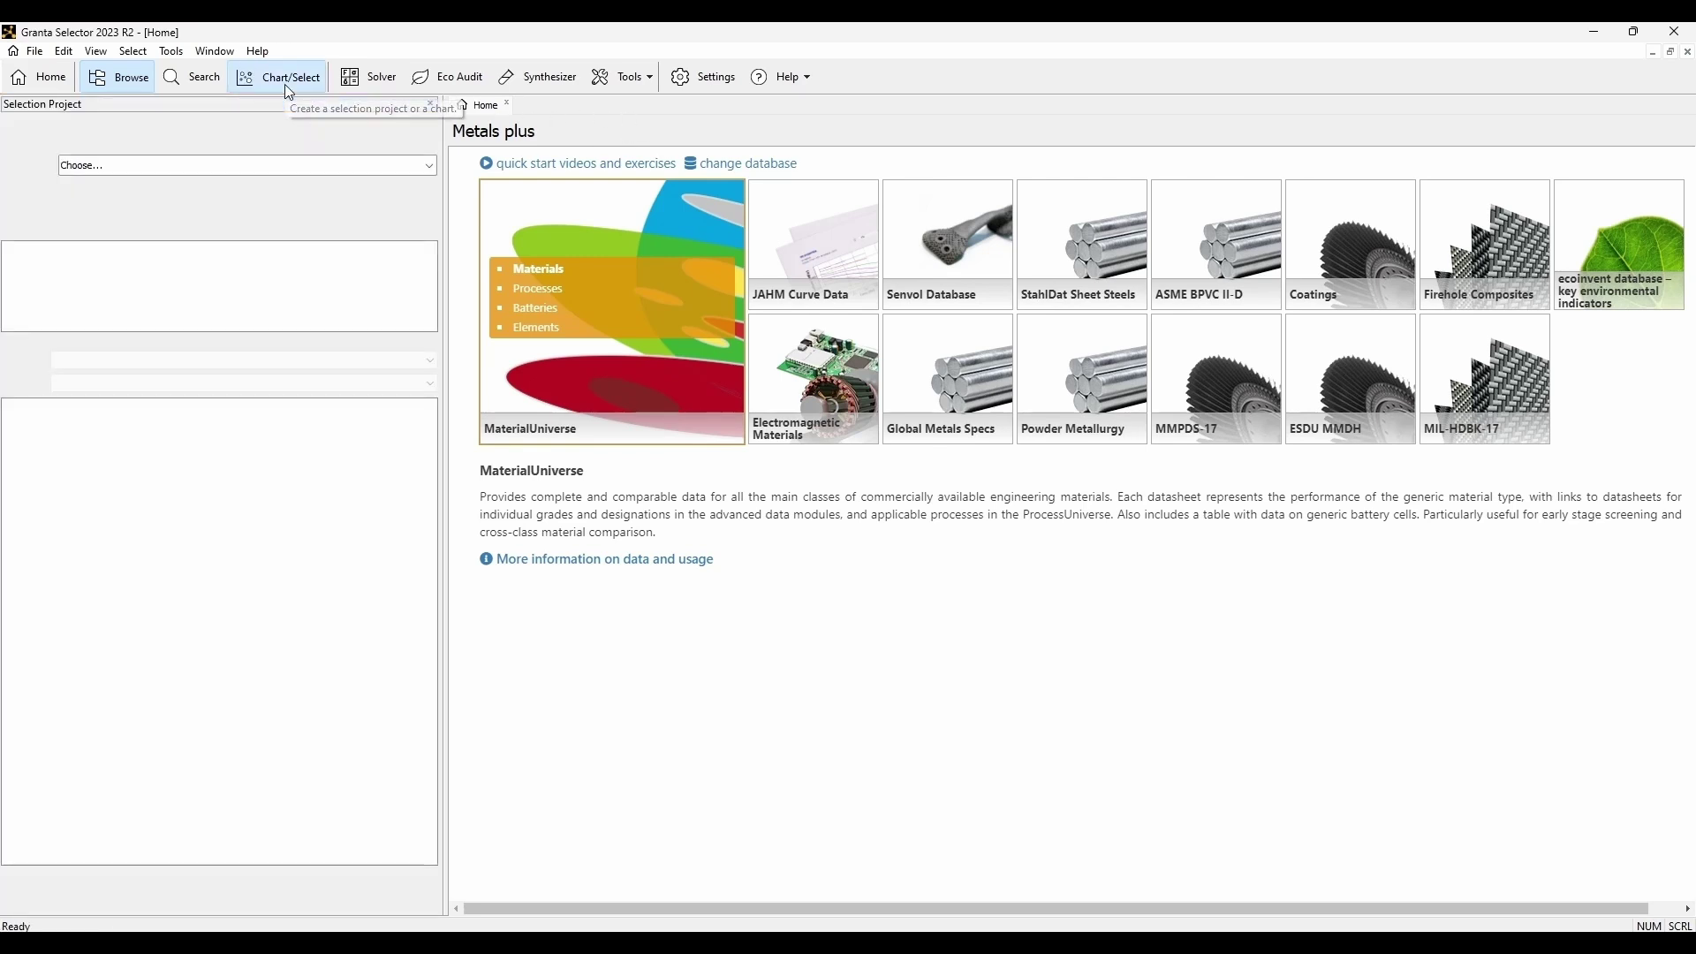
click(349, 174)
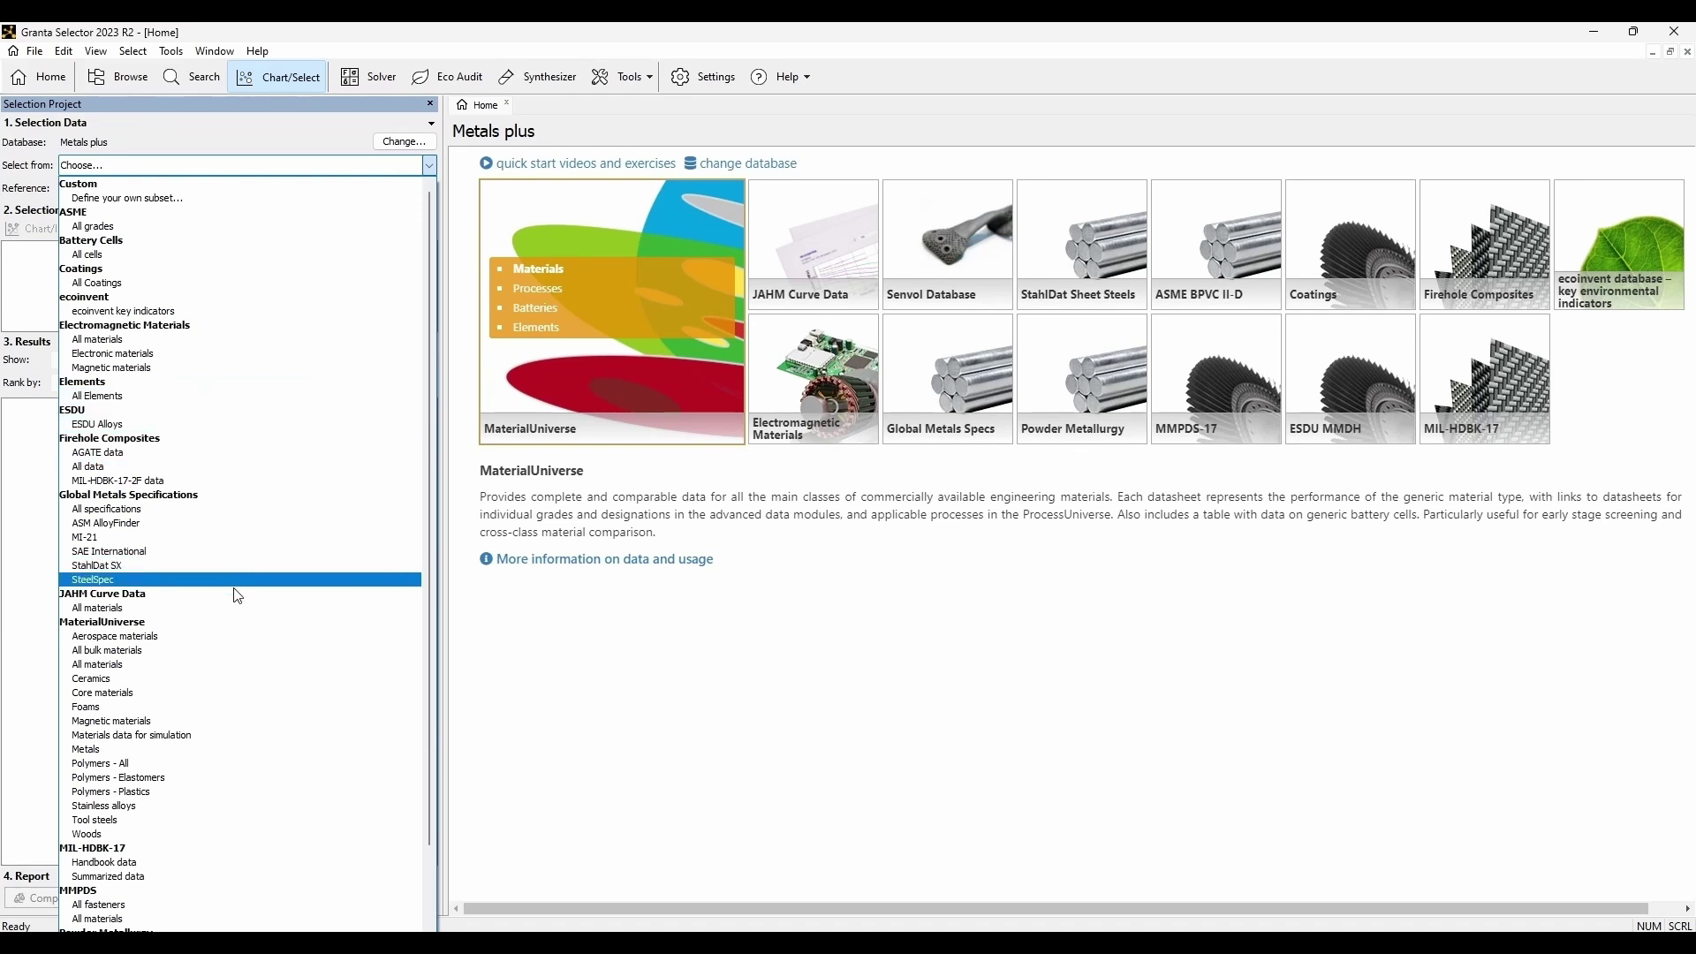
click(211, 665)
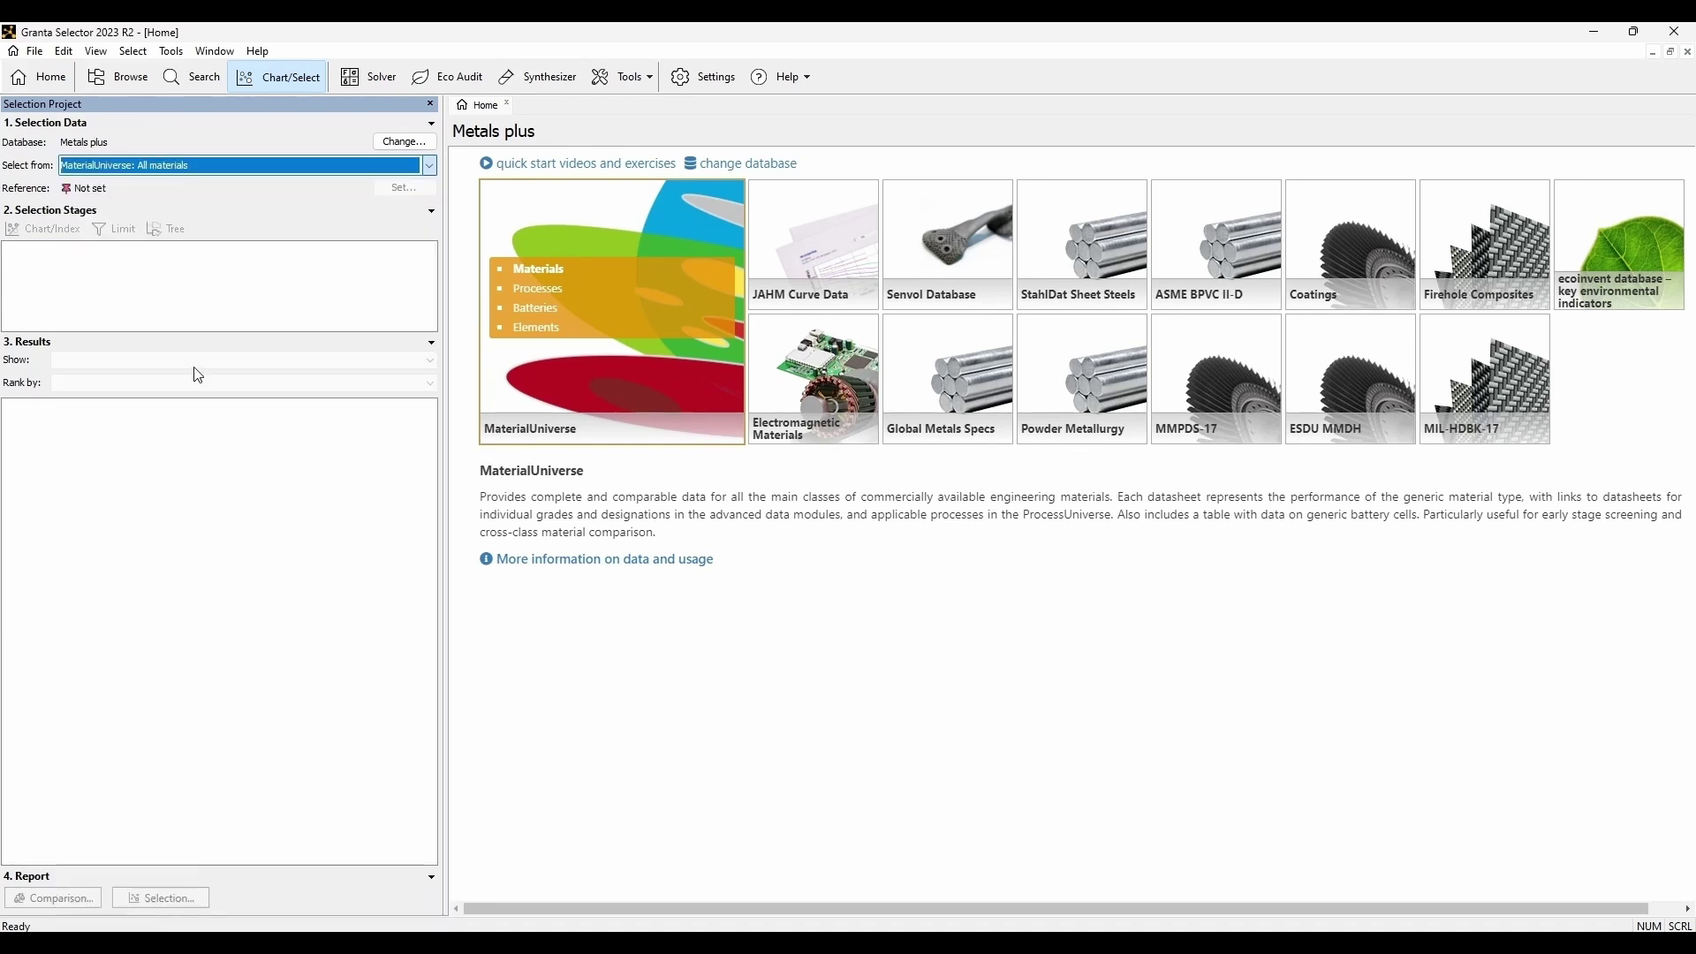
Add a chart stage and set its Y-axis to the Part cost attribute from the Part cost estimator category.
click(55, 230)
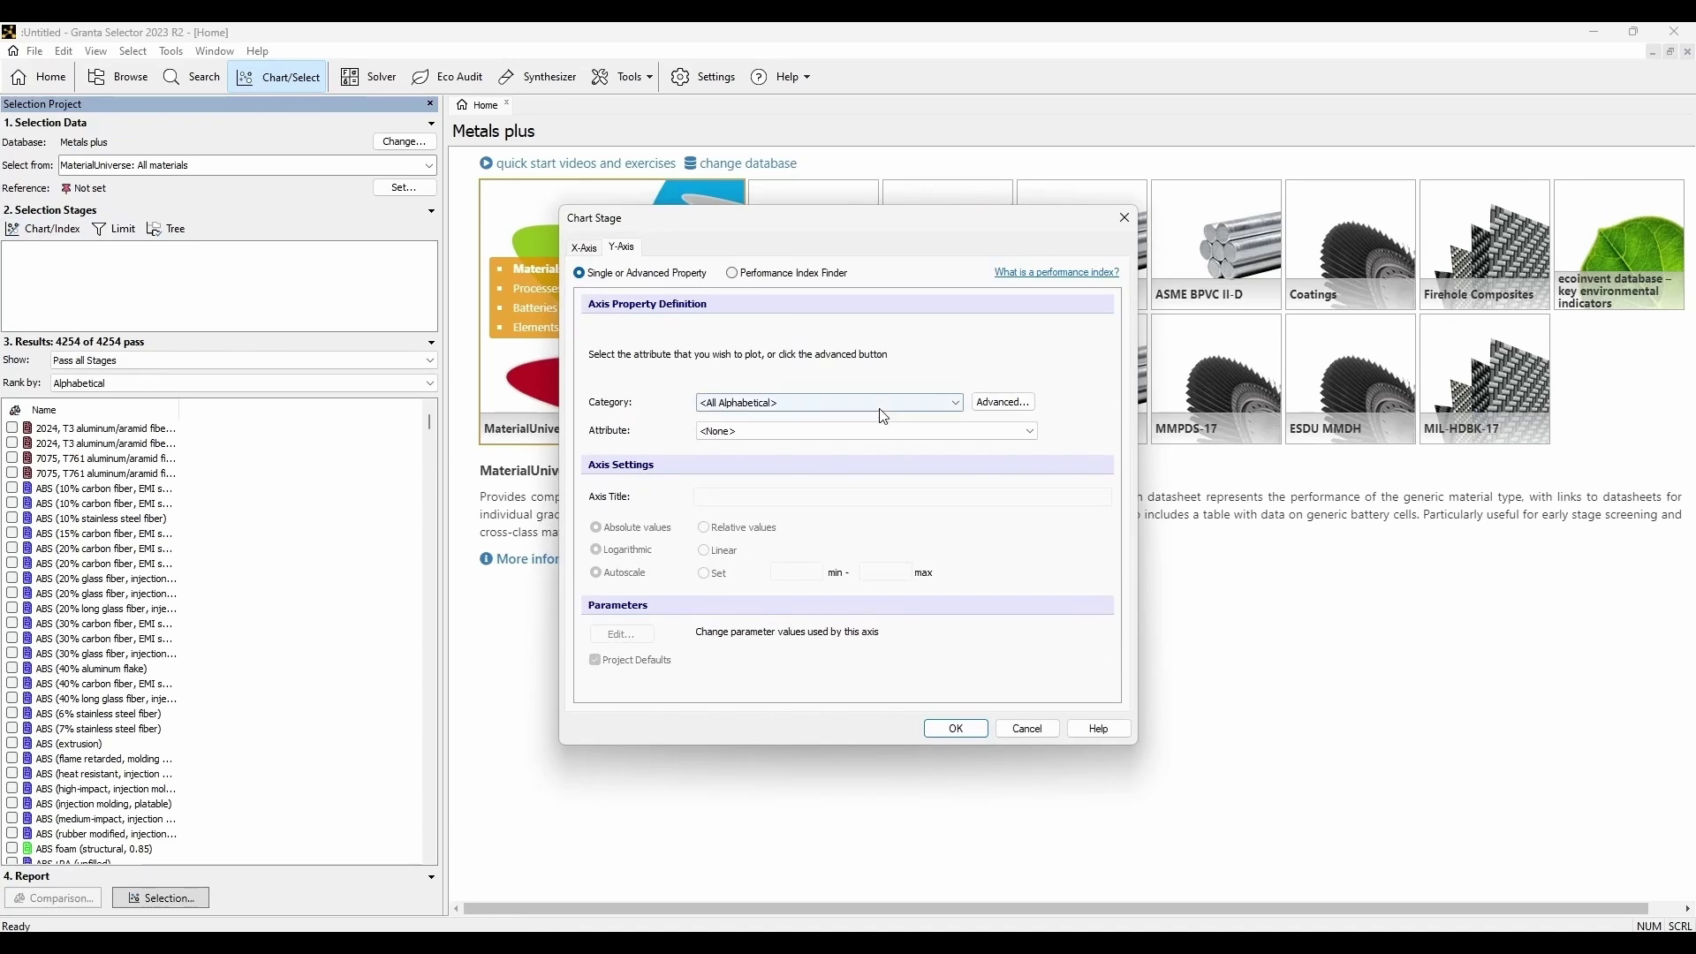
click(883, 407)
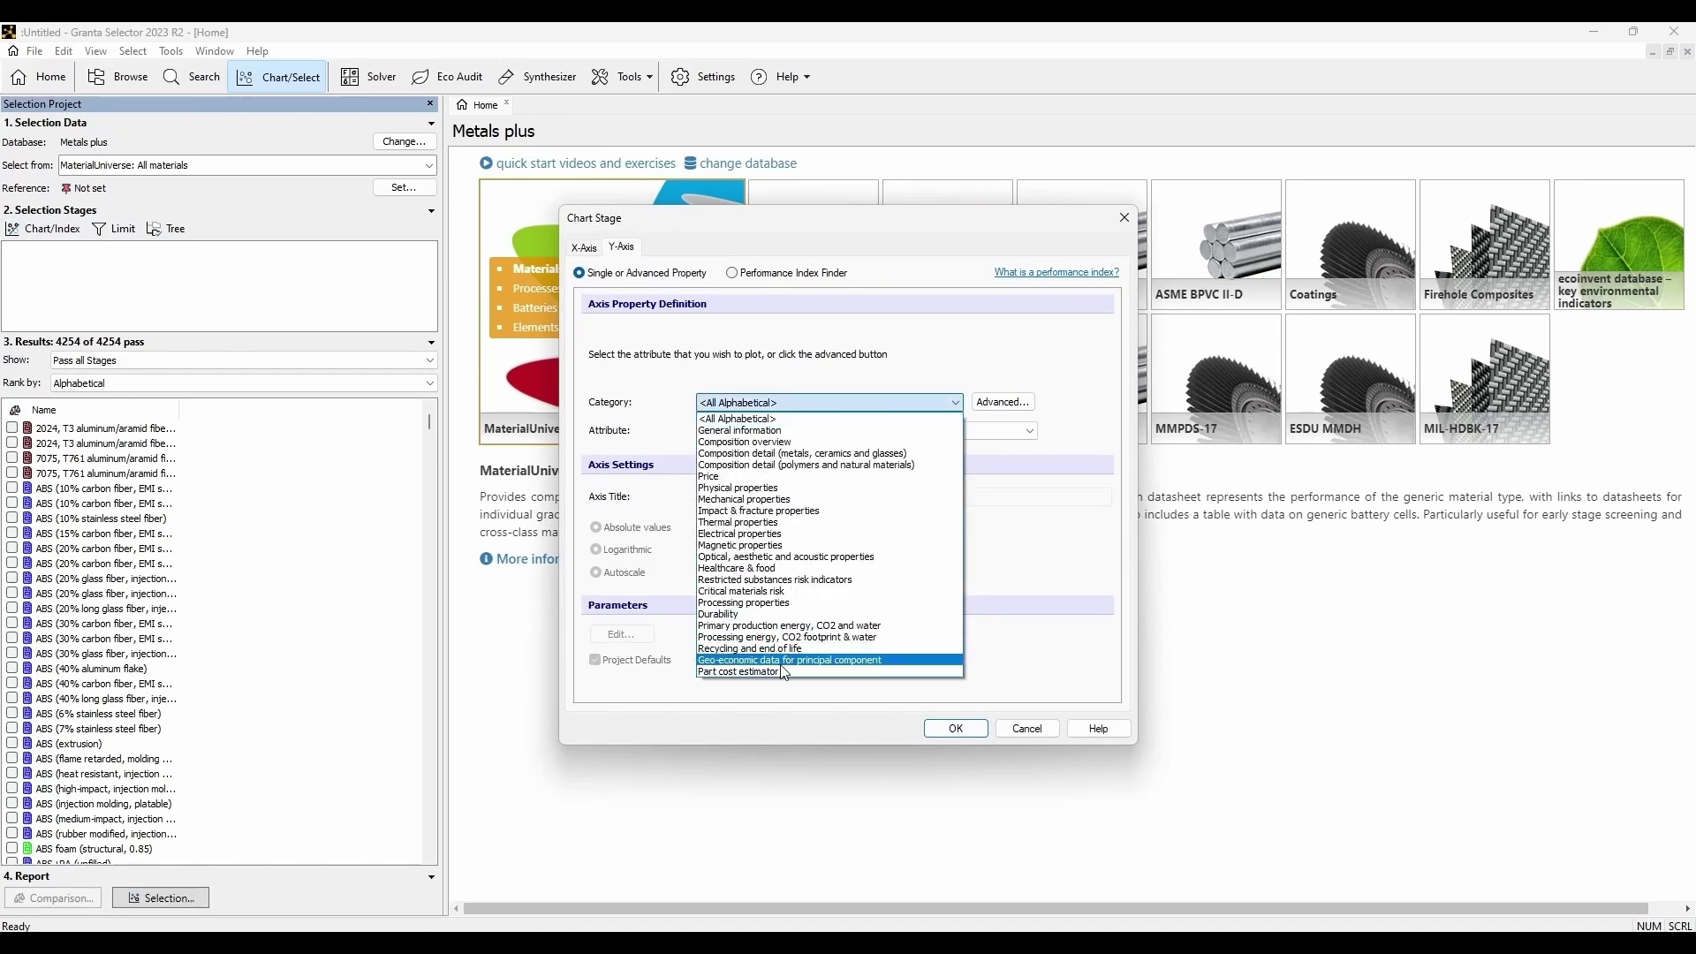
click(781, 678)
click(799, 431)
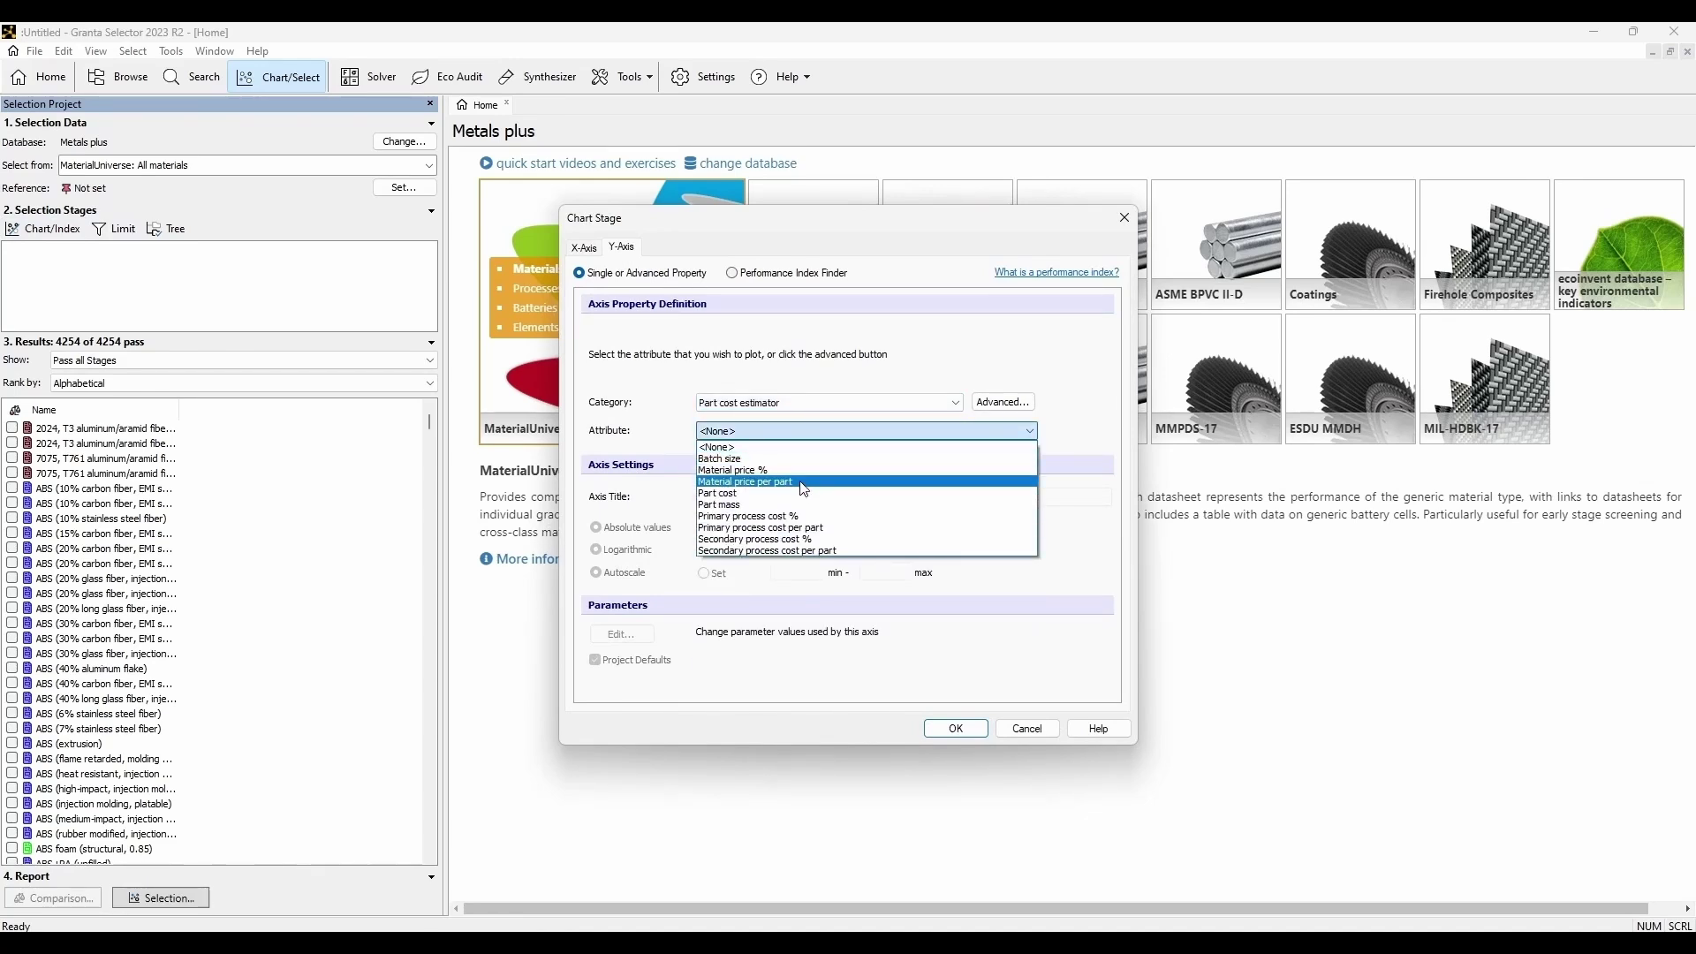
click(802, 494)
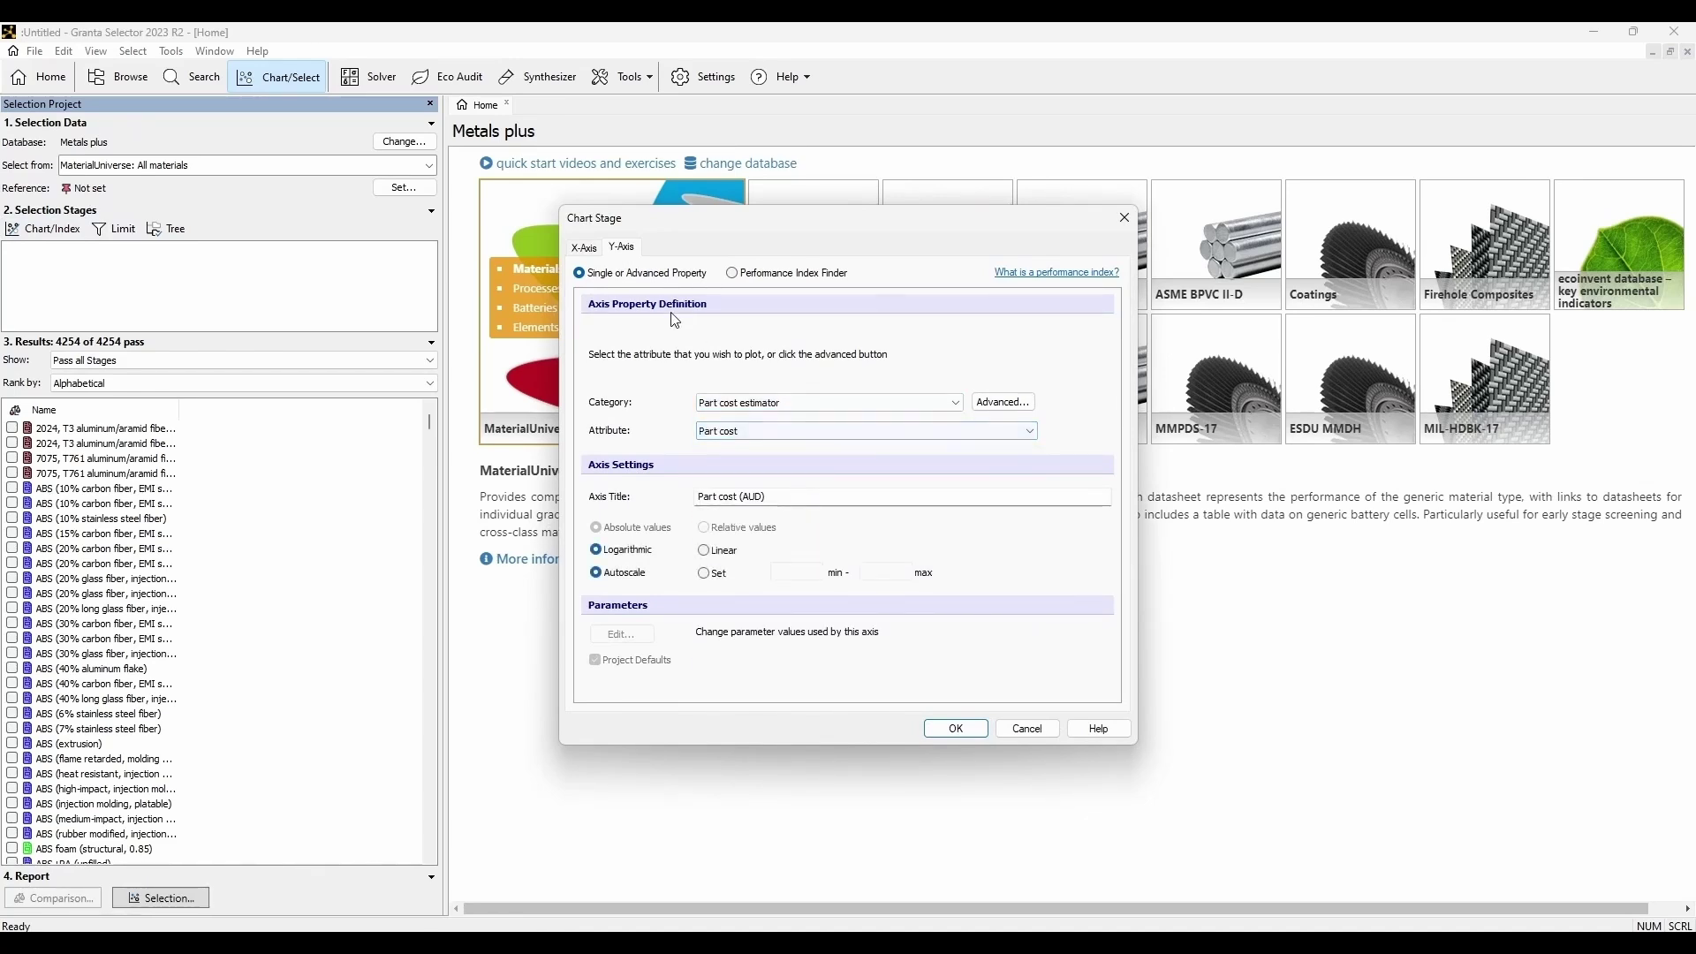
Set the X-axis to Batch size from the Part cost estimator category and create the chart.
click(580, 251)
click(742, 401)
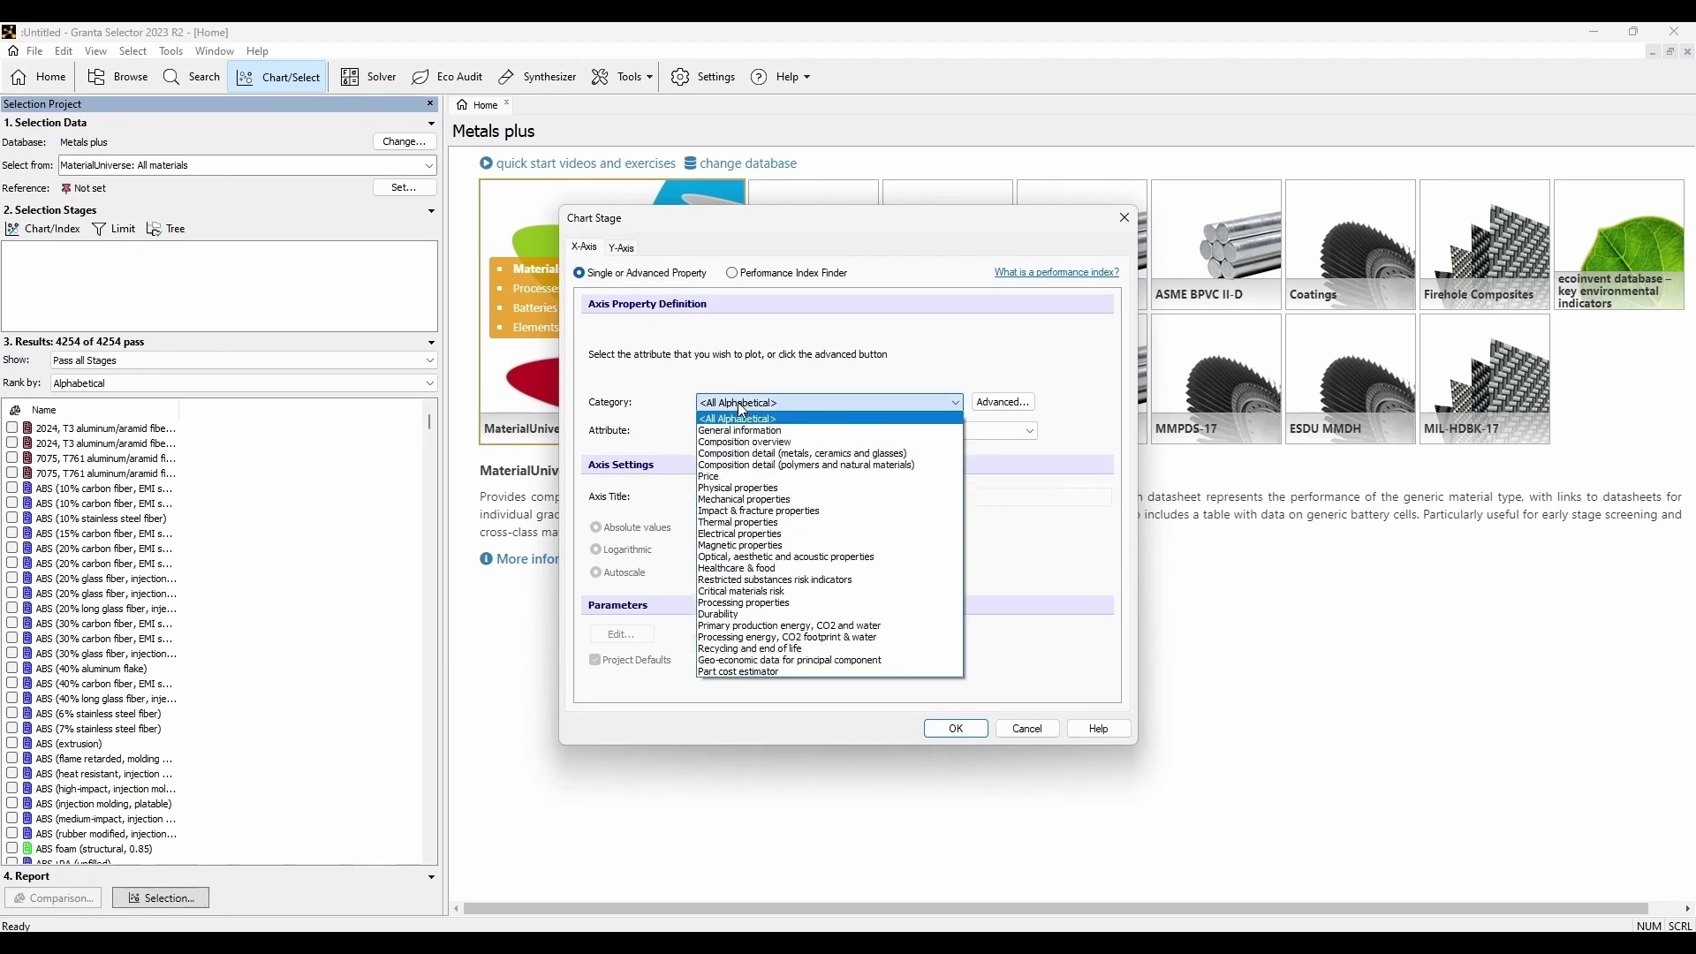
click(752, 672)
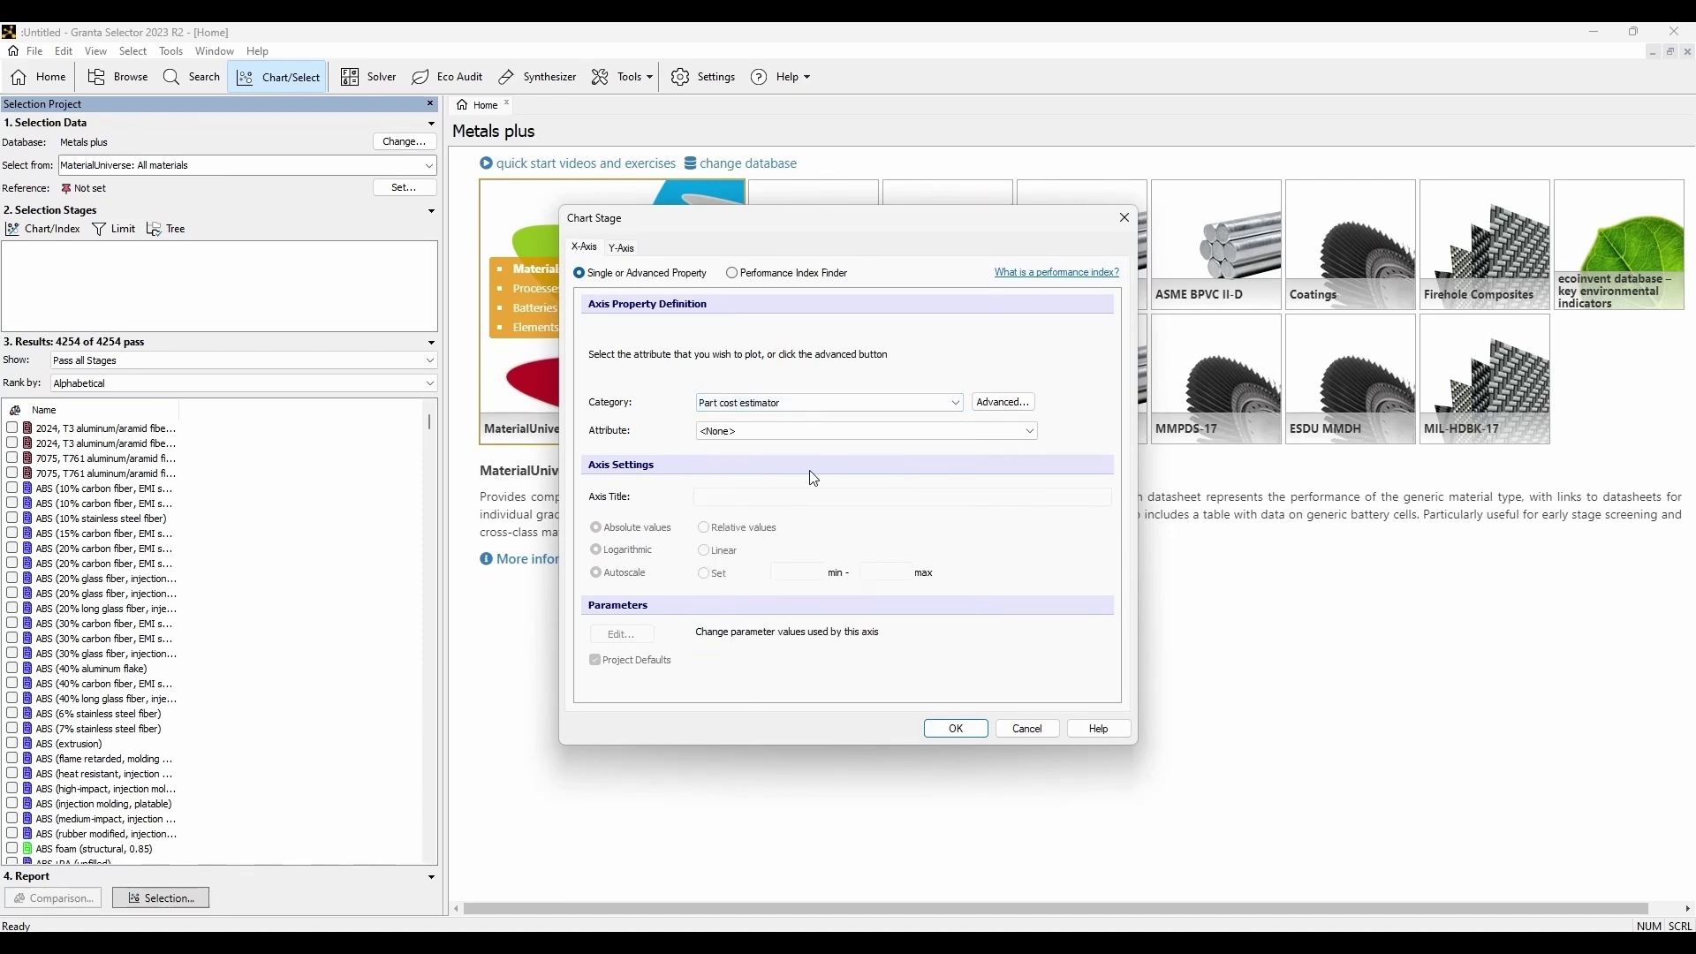
click(794, 429)
click(783, 457)
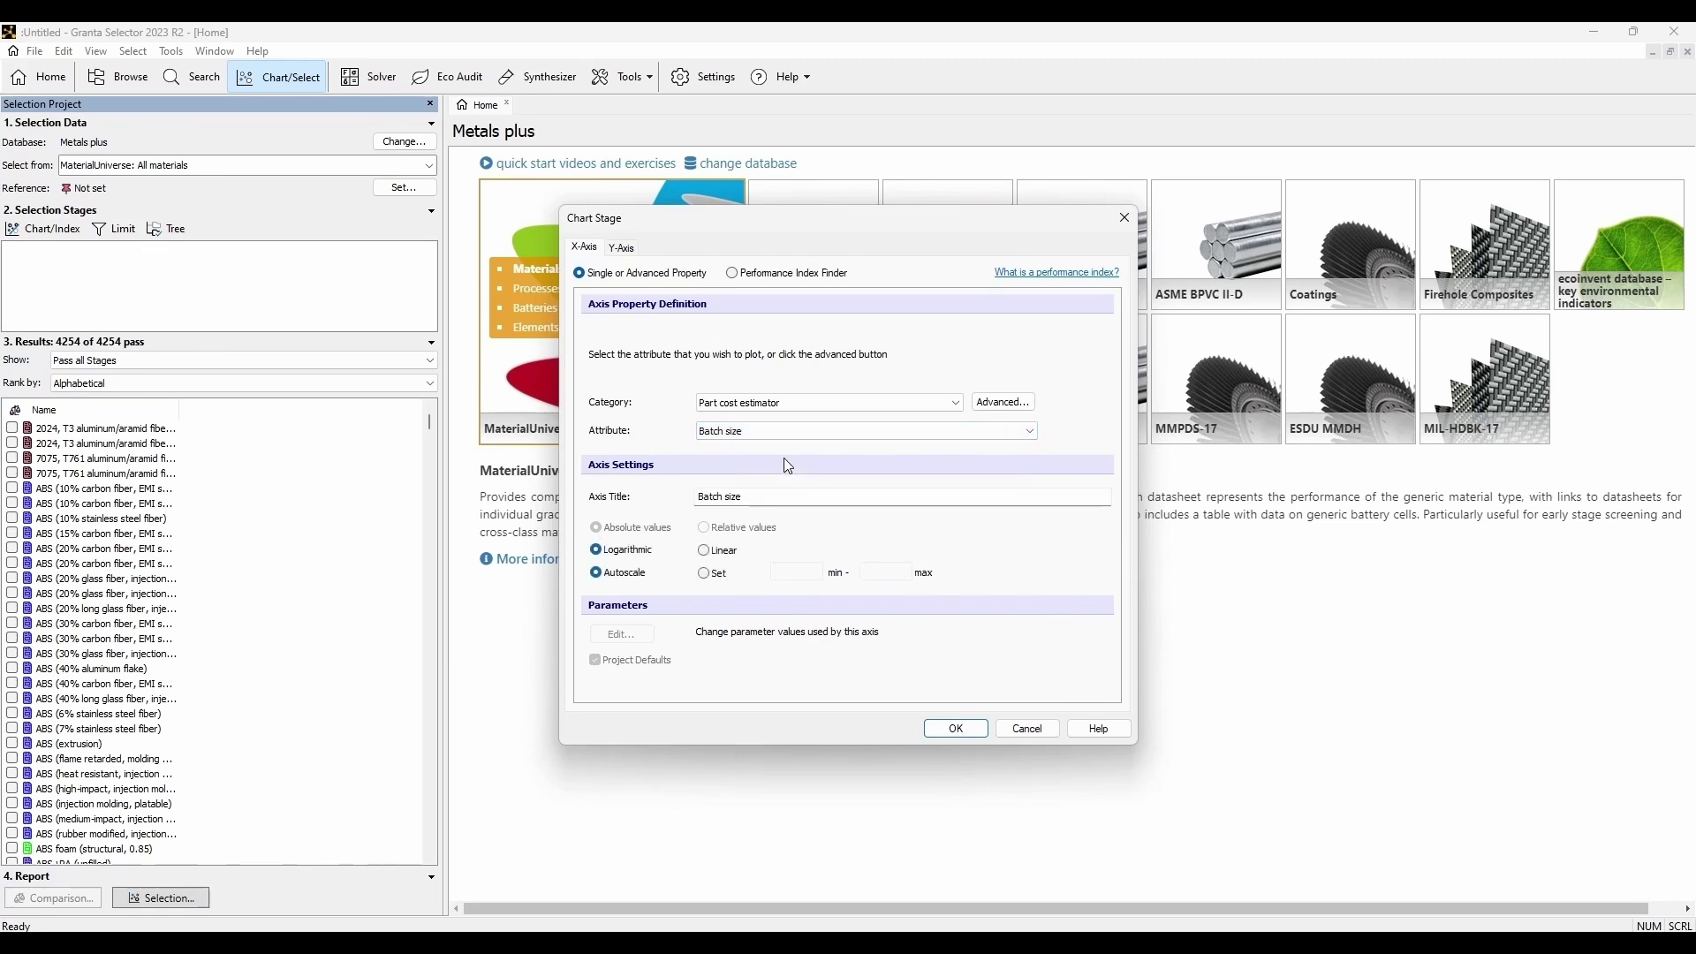
click(971, 734)
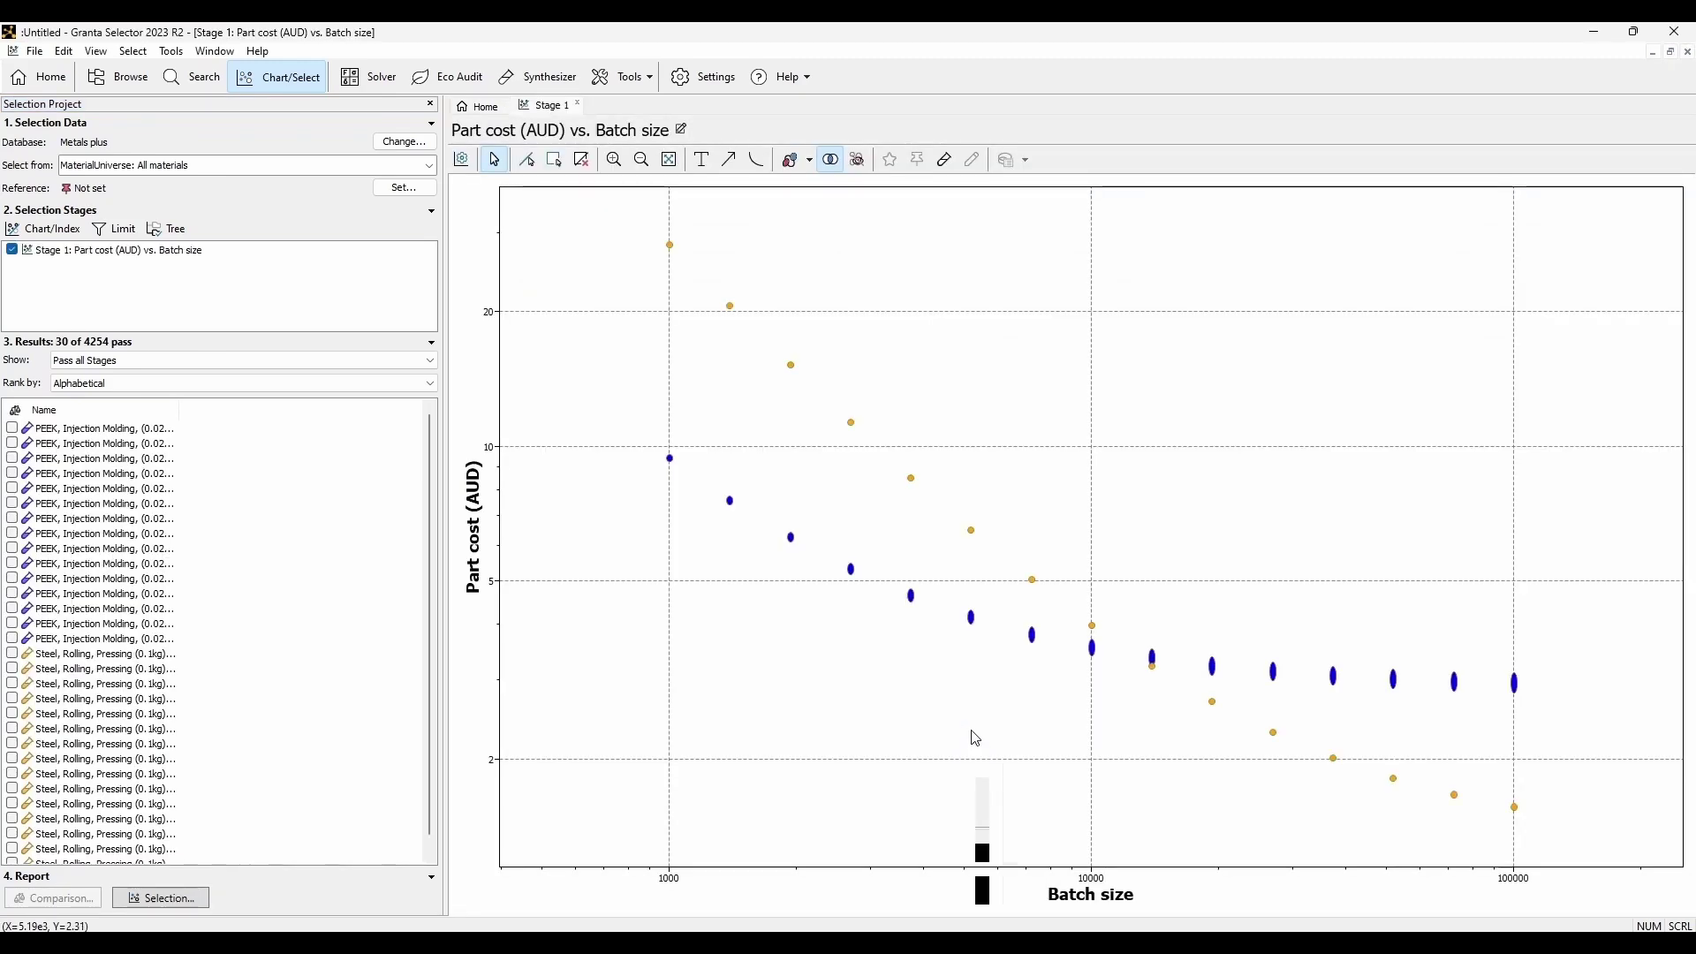